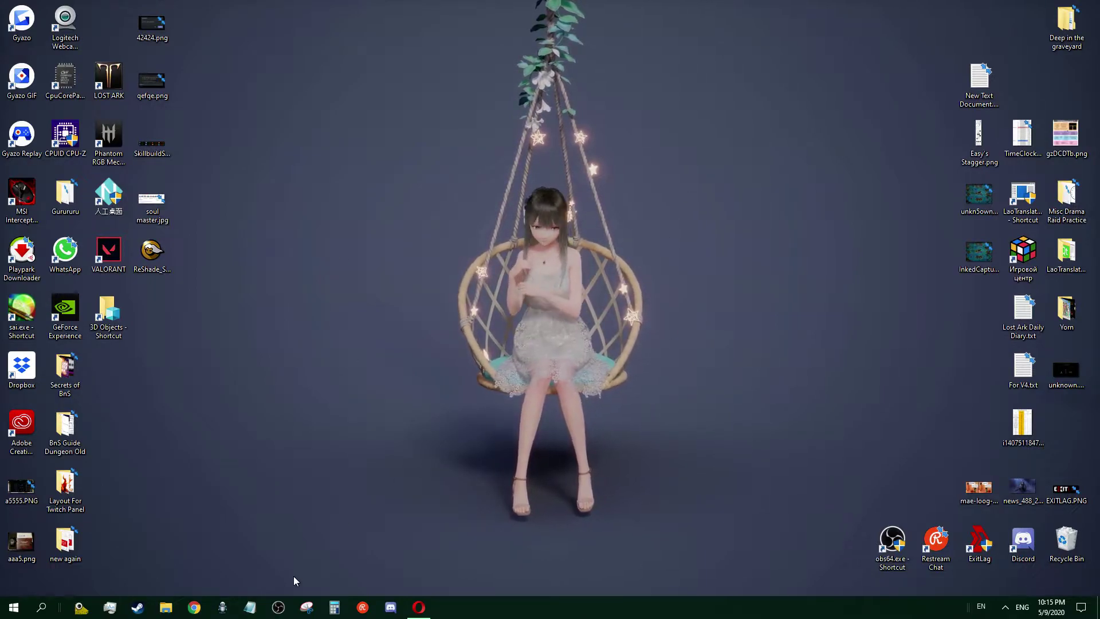
- Open the reshade.me website in Chrome, check the ReShade 4.7.0 version details in its download section, and close the browser
{"action": "left_click", "coordinate": [194, 607]}
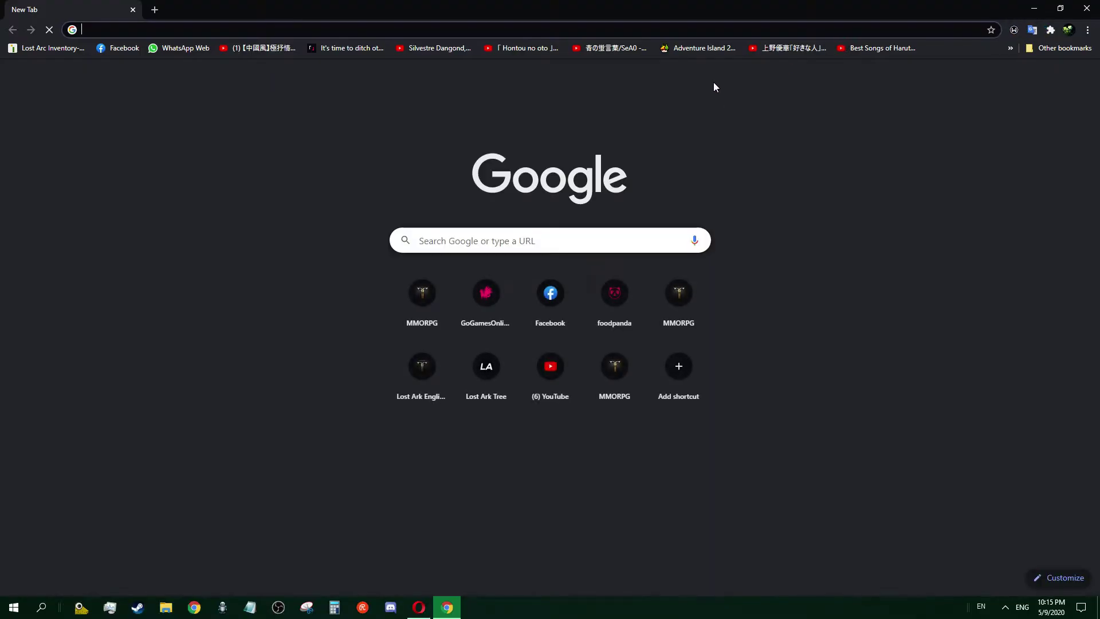
{"action": "type", "text": "reshade"}
{"action": "key", "text": "Return"}
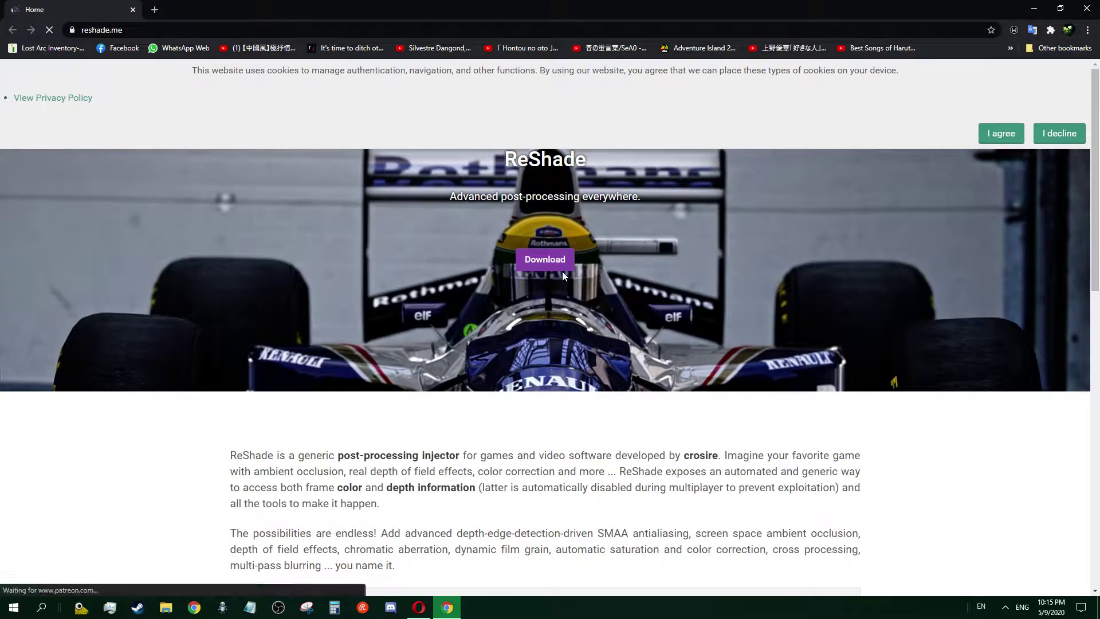
{"action": "left_click", "coordinate": [565, 255]}
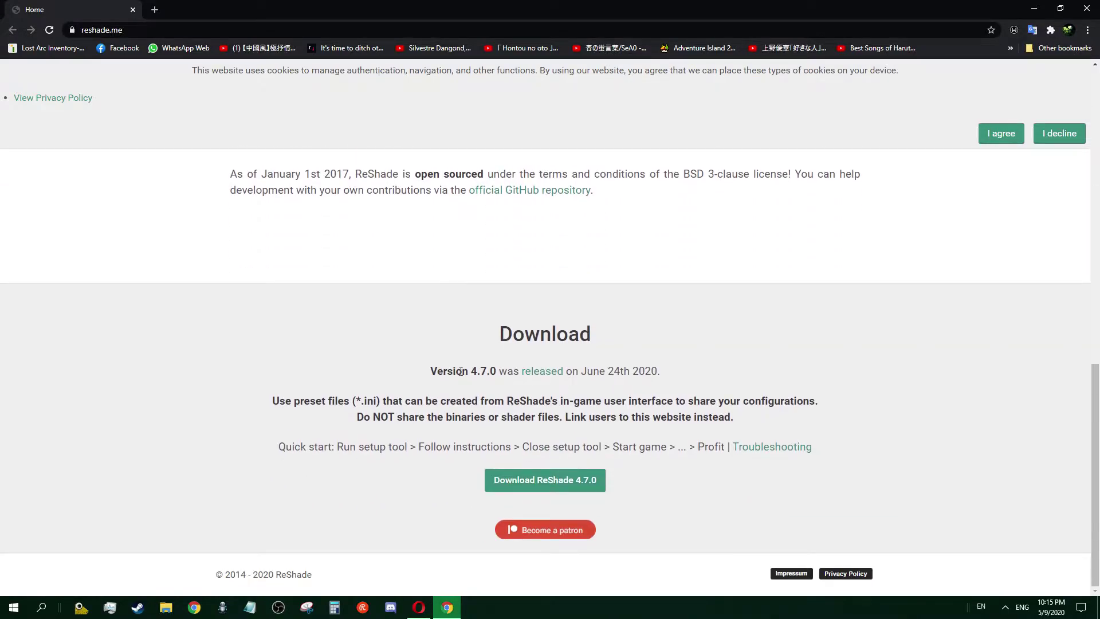
{"action": "left_click_drag", "start_coordinate": [510, 371], "coordinate": [730, 380]}
{"action": "left_click", "coordinate": [743, 383]}
{"action": "left_click", "coordinate": [1086, 8]}
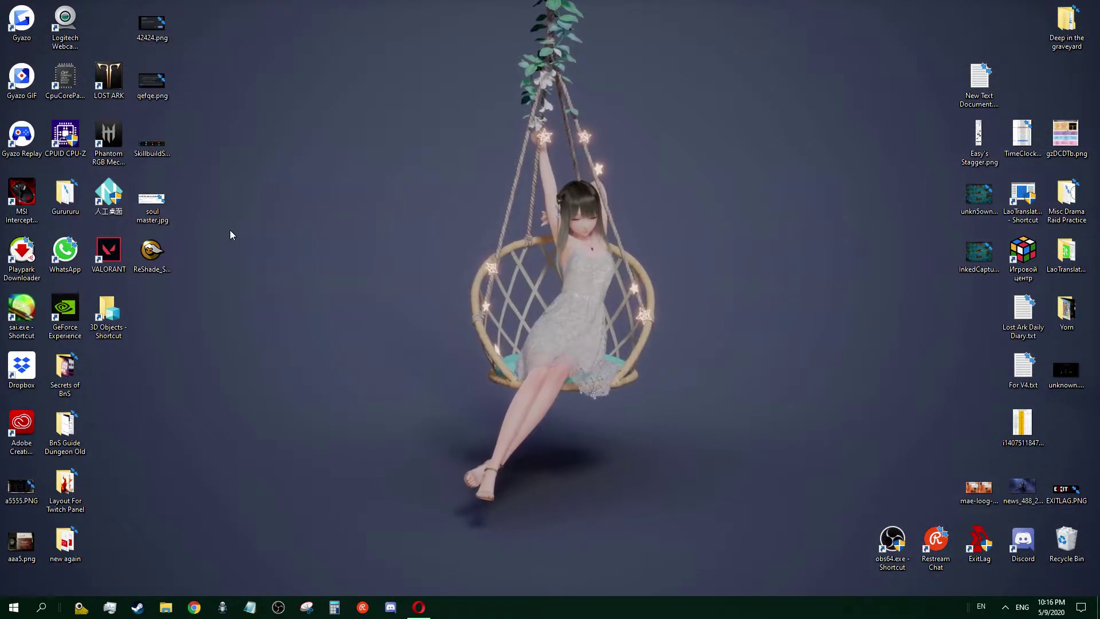
- Move the ReShade setup file to an empty area of the desktop, away from the other icons
{"action": "left_click", "coordinate": [154, 258]}
{"action": "left_click_drag", "start_coordinate": [168, 275], "coordinate": [342, 275]}
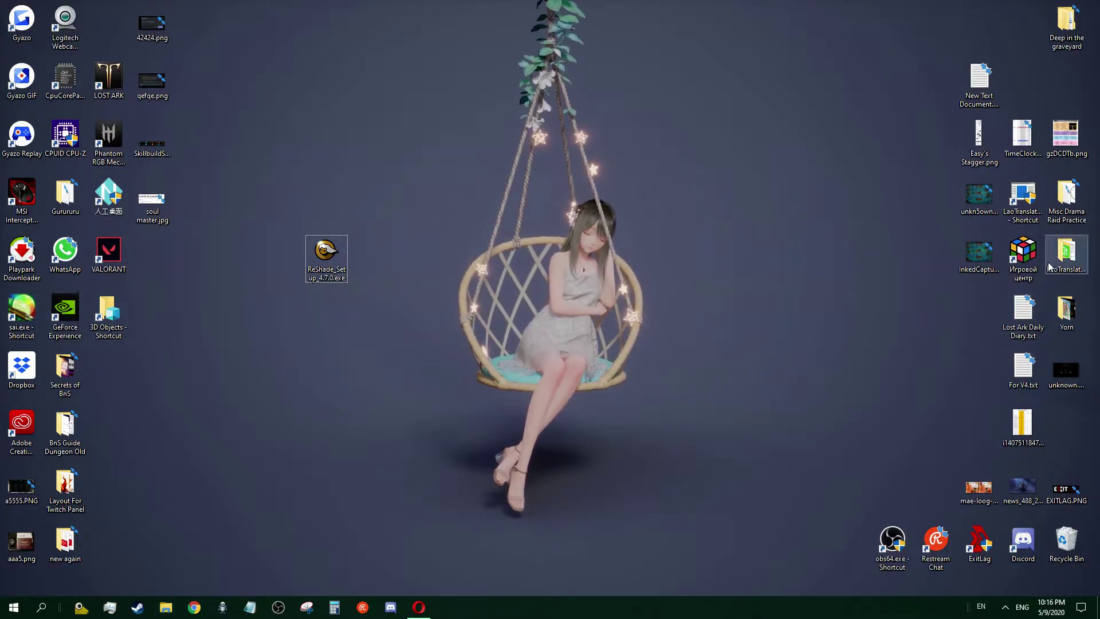
{"action": "left_click", "coordinate": [1030, 264]}
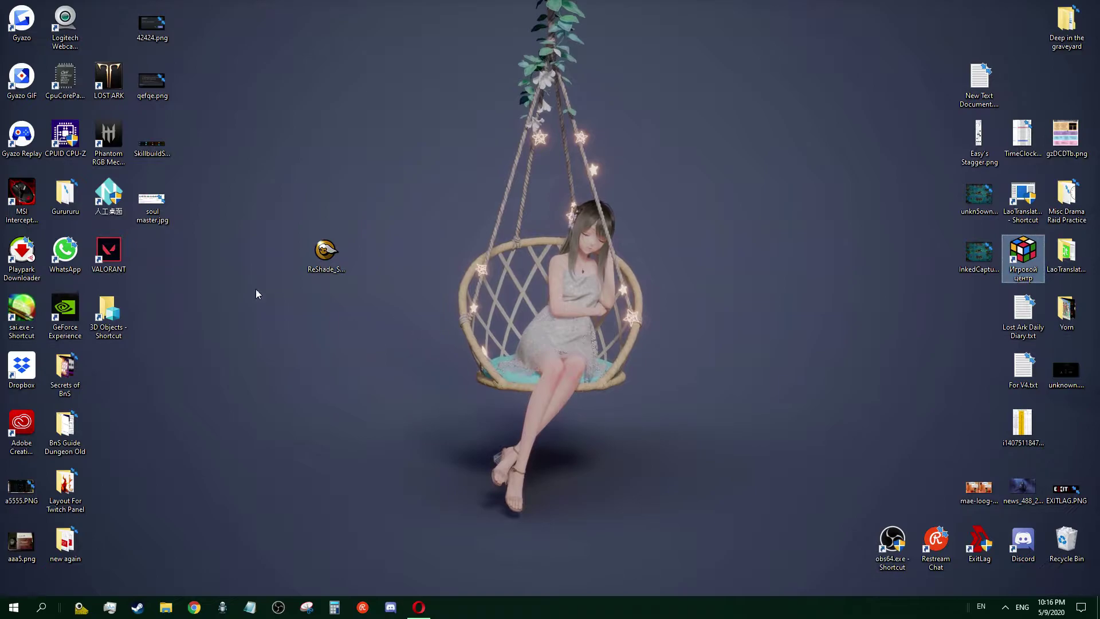
- Inspect the web document and general properties of the LOST ARK desktop shortcut
{"action": "left_click", "coordinate": [112, 83]}
{"action": "right_click", "coordinate": [116, 91]}
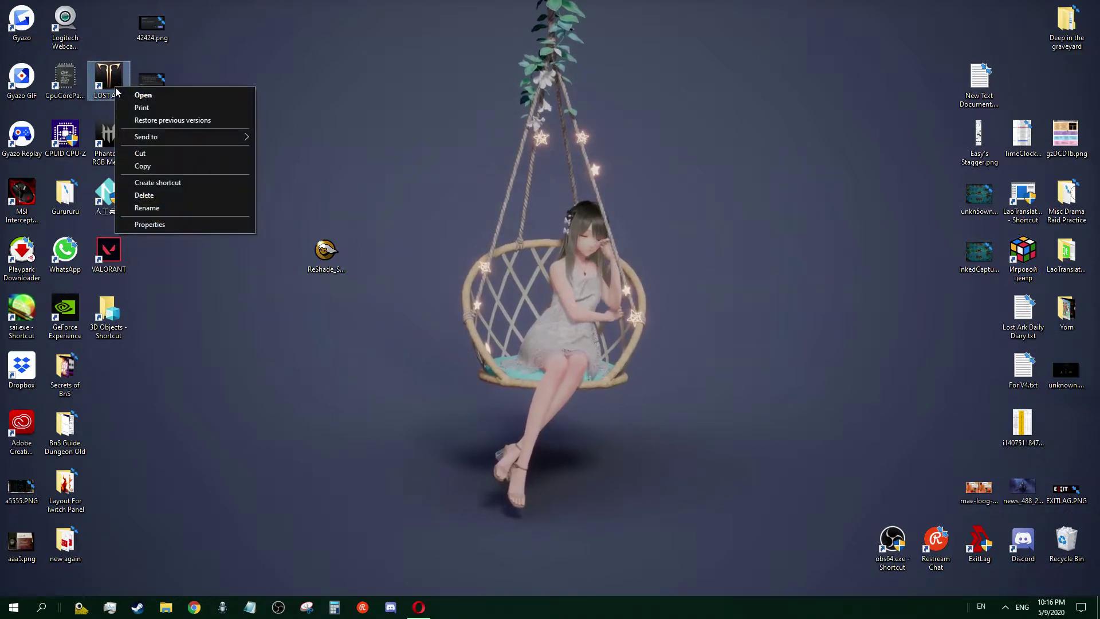
{"action": "left_click", "coordinate": [151, 224]}
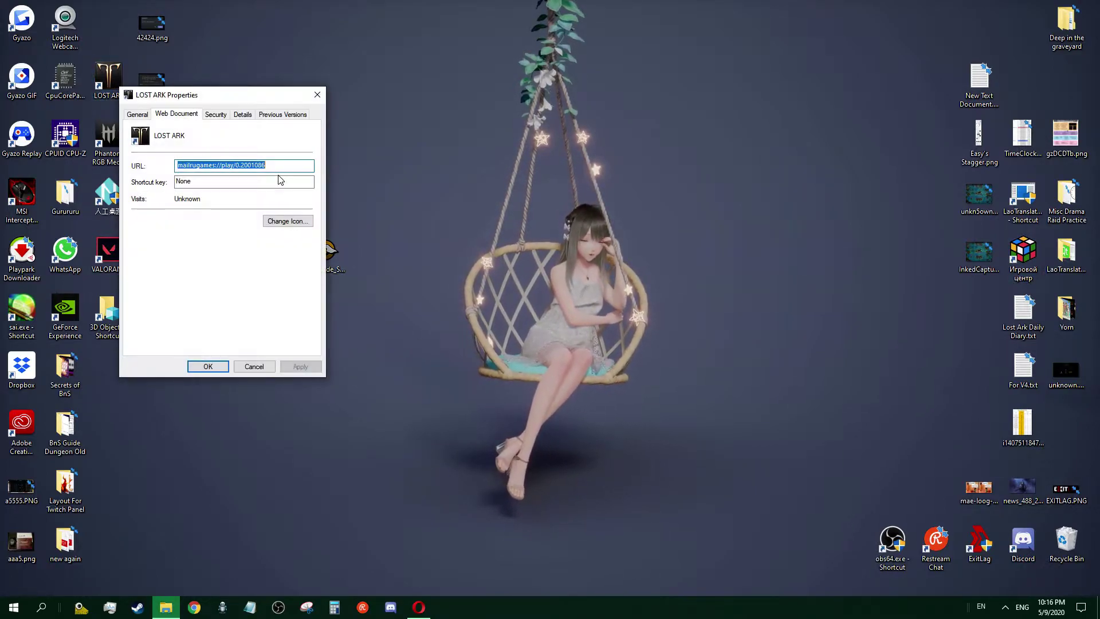
{"action": "left_click", "coordinate": [133, 116]}
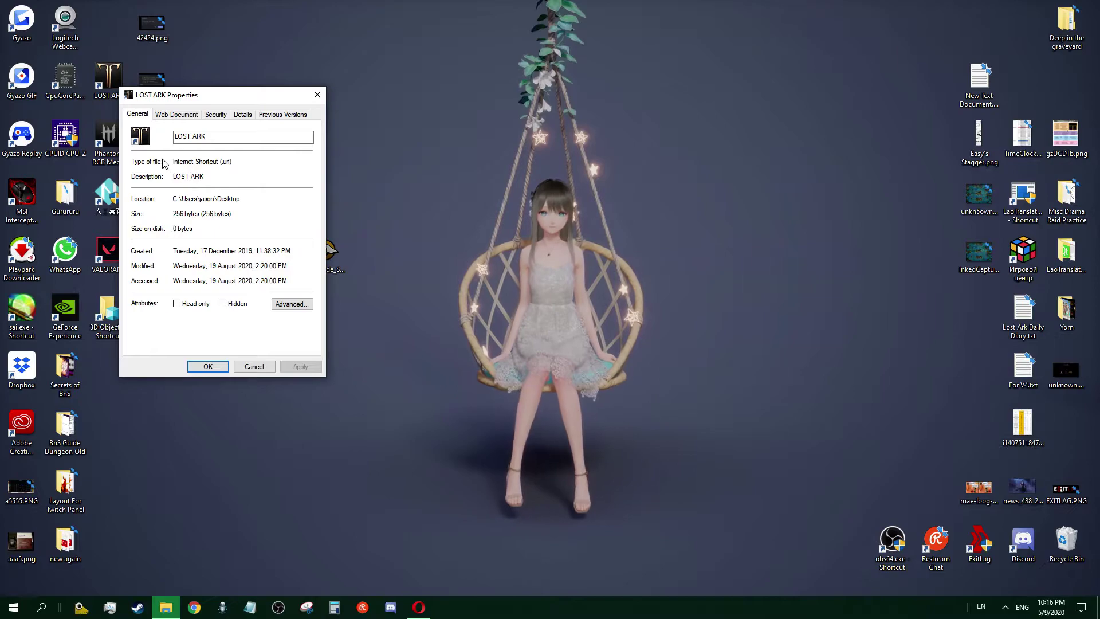
{"action": "left_click", "coordinate": [319, 96]}
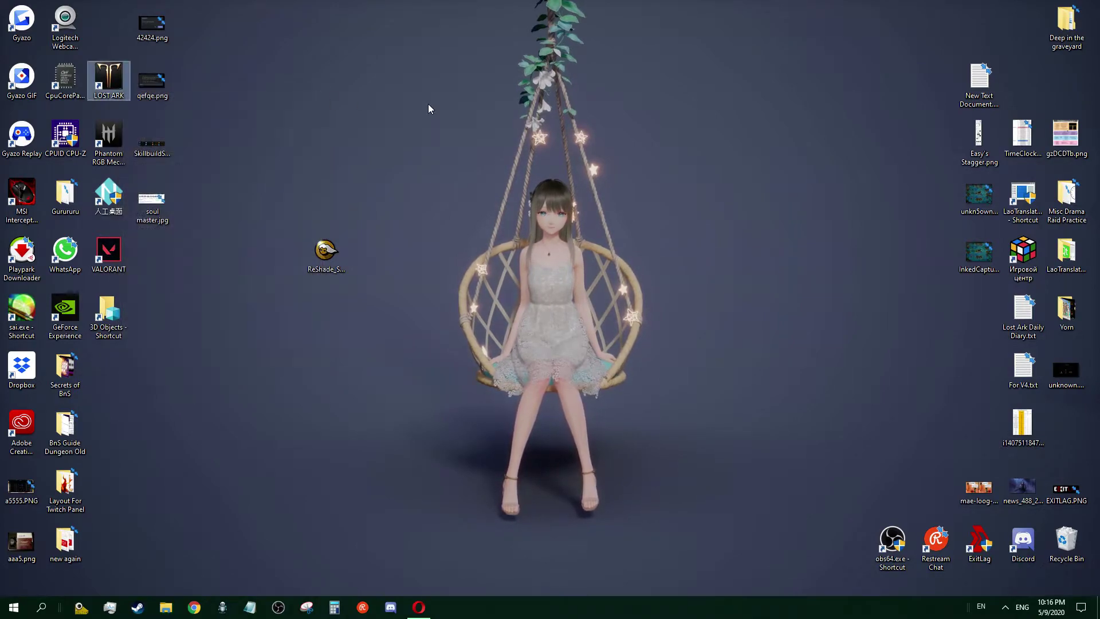
- Launch the ReShade 4.7.0 setup file from the desktop and open its game selection list
{"action": "left_click", "coordinate": [323, 248]}
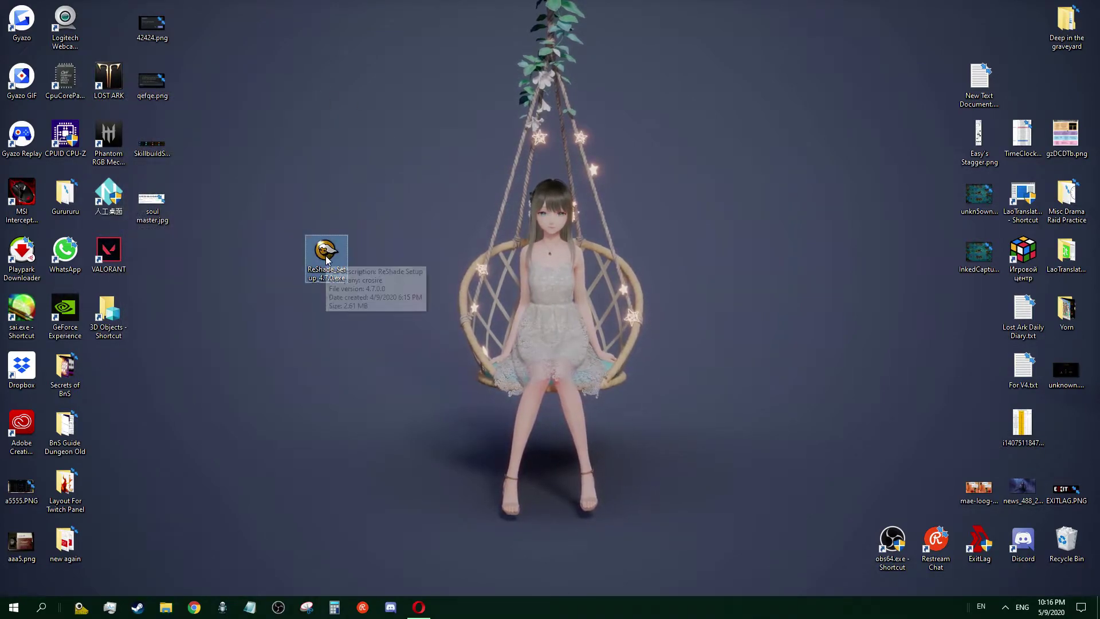
{"action": "right_click", "coordinate": [326, 258]}
{"action": "left_click", "coordinate": [362, 279]}
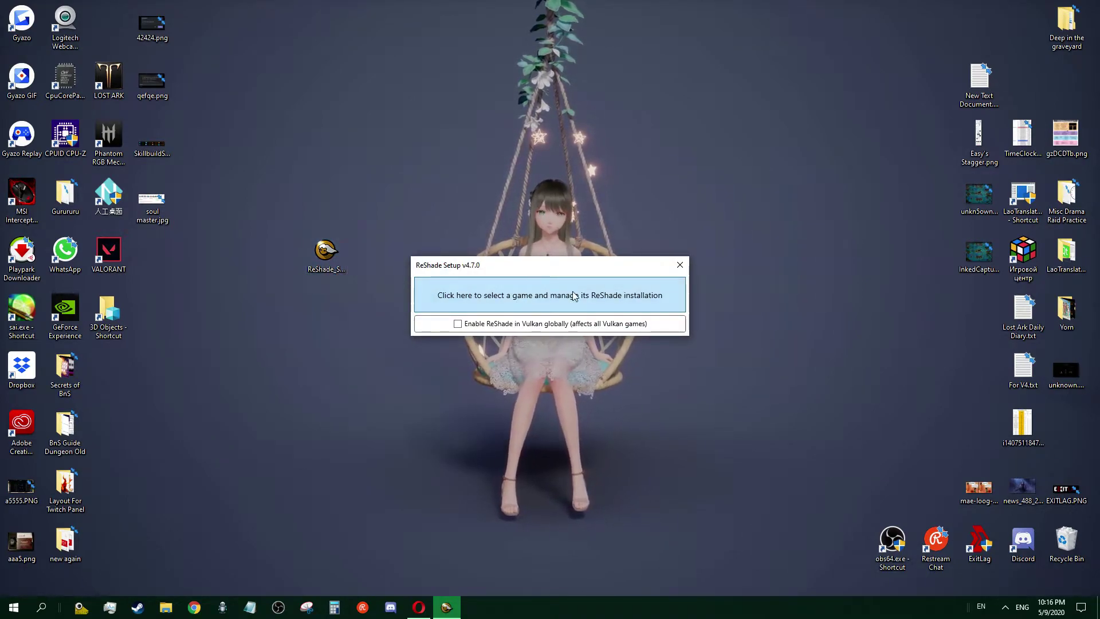
{"action": "left_click", "coordinate": [491, 293]}
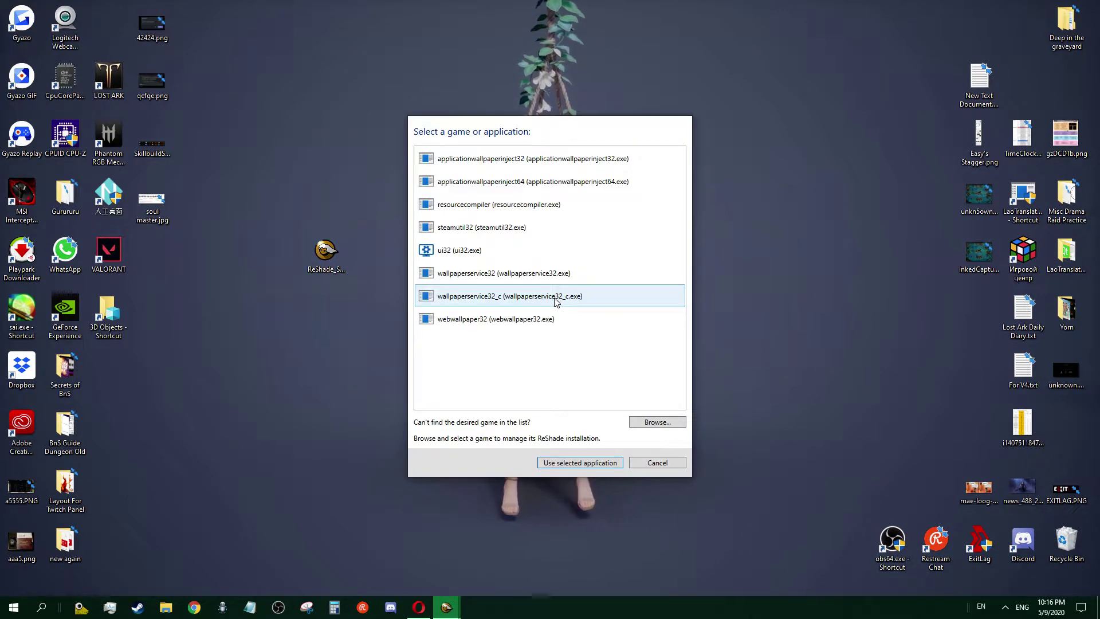
- Browse to the LOSTARK Binaries\Win64 folder and select LOSTARK.exe as the game for ReShade
{"action": "left_click", "coordinate": [666, 424]}
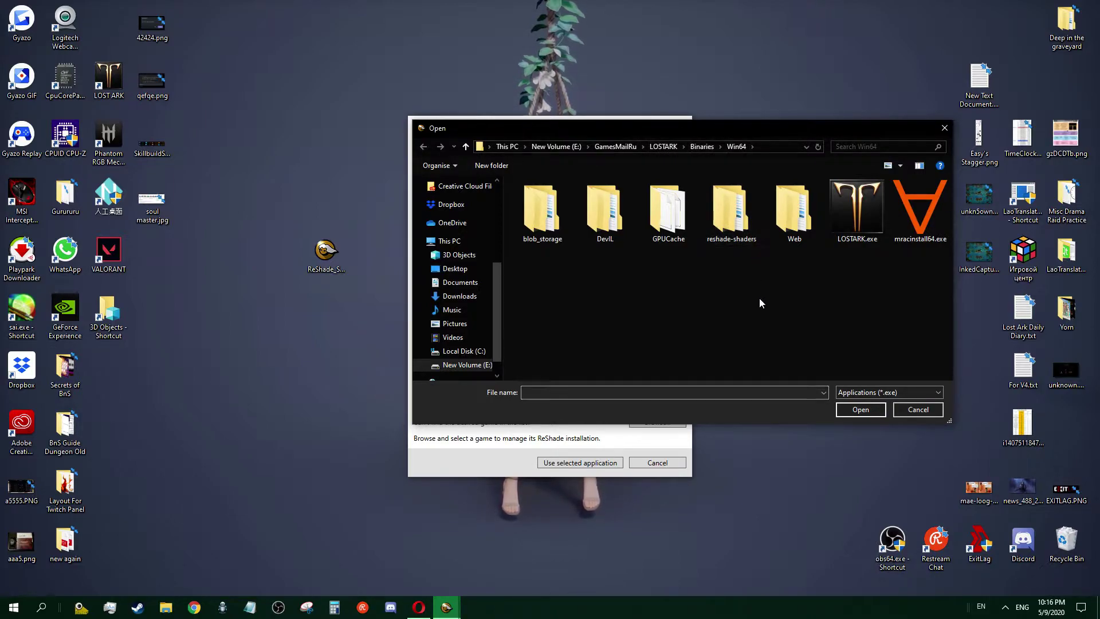
{"action": "key", "text": "alt+Up"}
{"action": "double_click", "coordinate": [614, 223]}
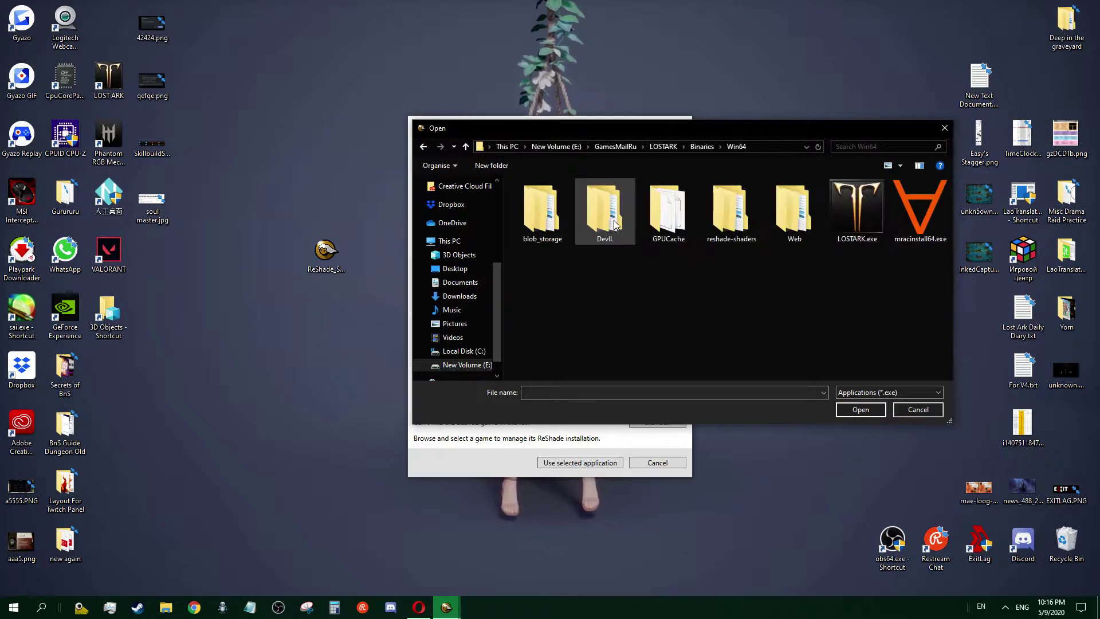
{"action": "left_click", "coordinate": [859, 215]}
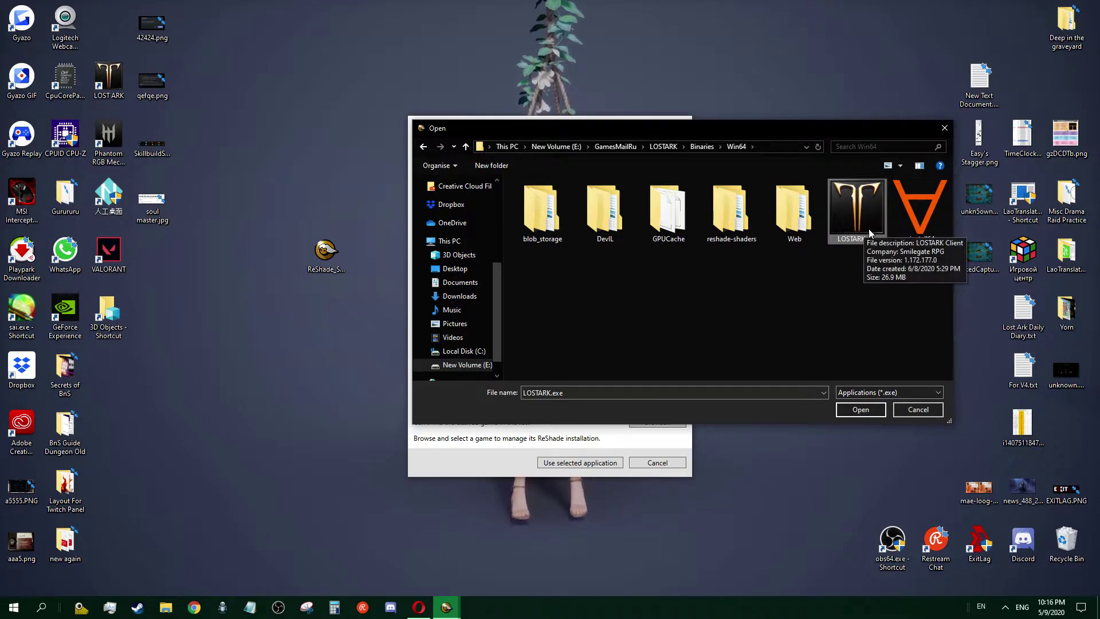
{"action": "double_click", "coordinate": [864, 210]}
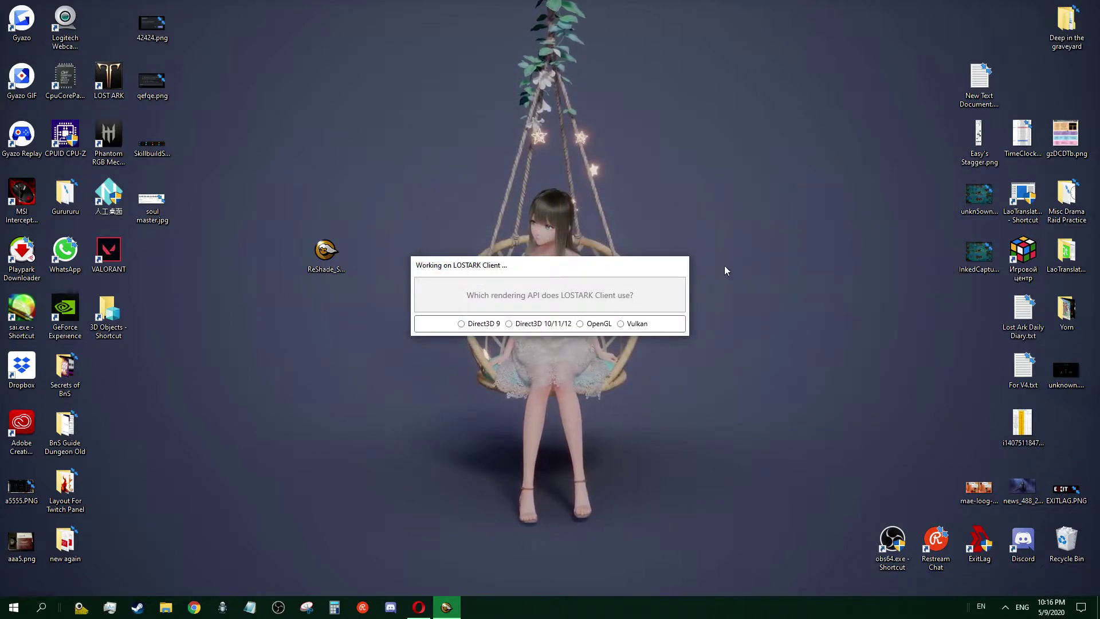
- Set the rendering API to Direct3D 10/11/12 and choose to update the existing ReShade installation
{"action": "left_click", "coordinate": [552, 326]}
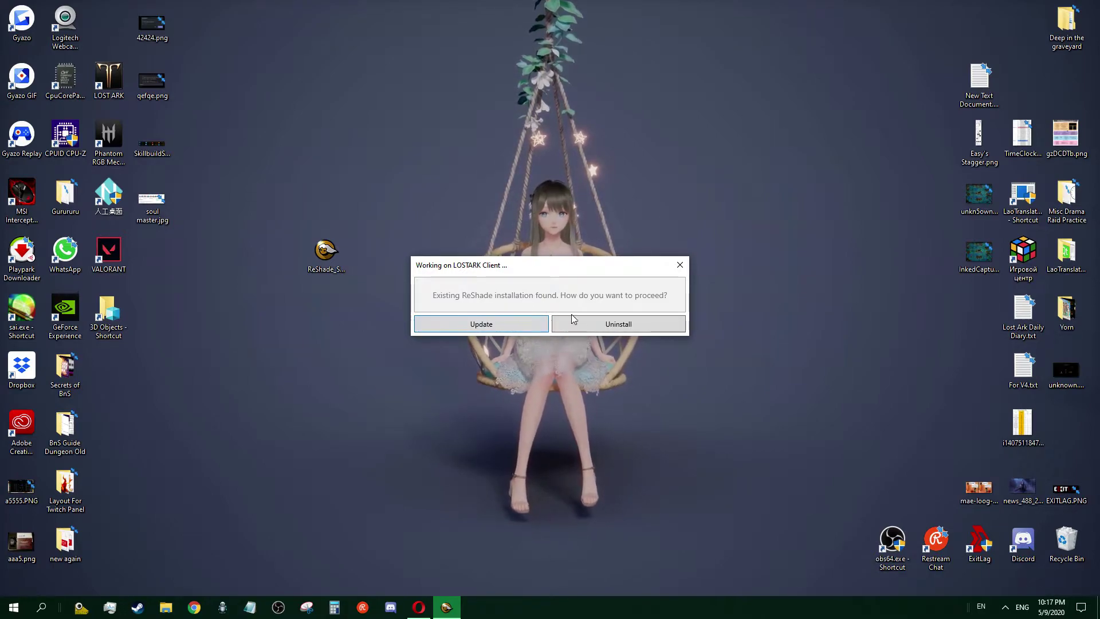
{"action": "left_click", "coordinate": [547, 325]}
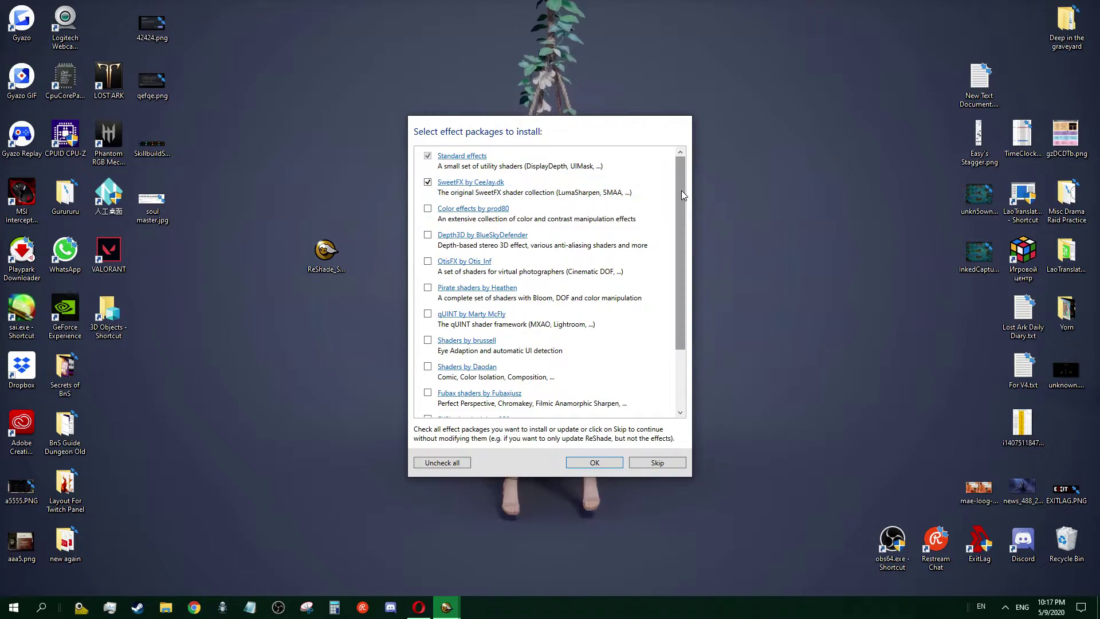
- Select all effect packages for installation, including the legacy standard effects, and accept the selection
{"action": "left_click_drag", "start_coordinate": [681, 190], "coordinate": [681, 267]}
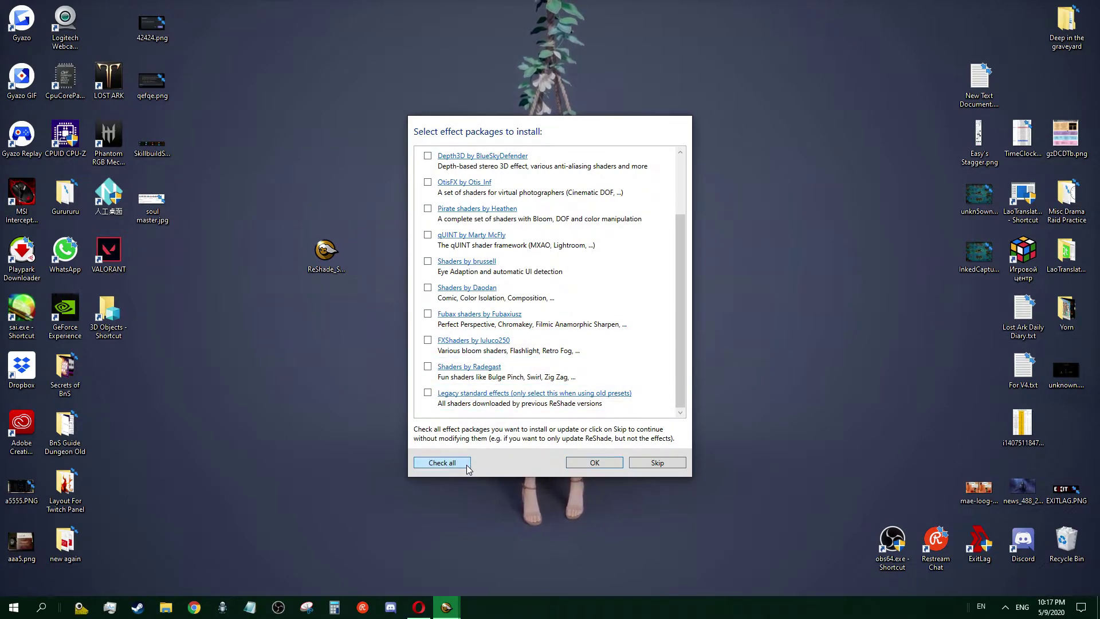
{"action": "scroll", "coordinate": [573, 320], "scroll_direction": "up", "scroll_amount": 3}
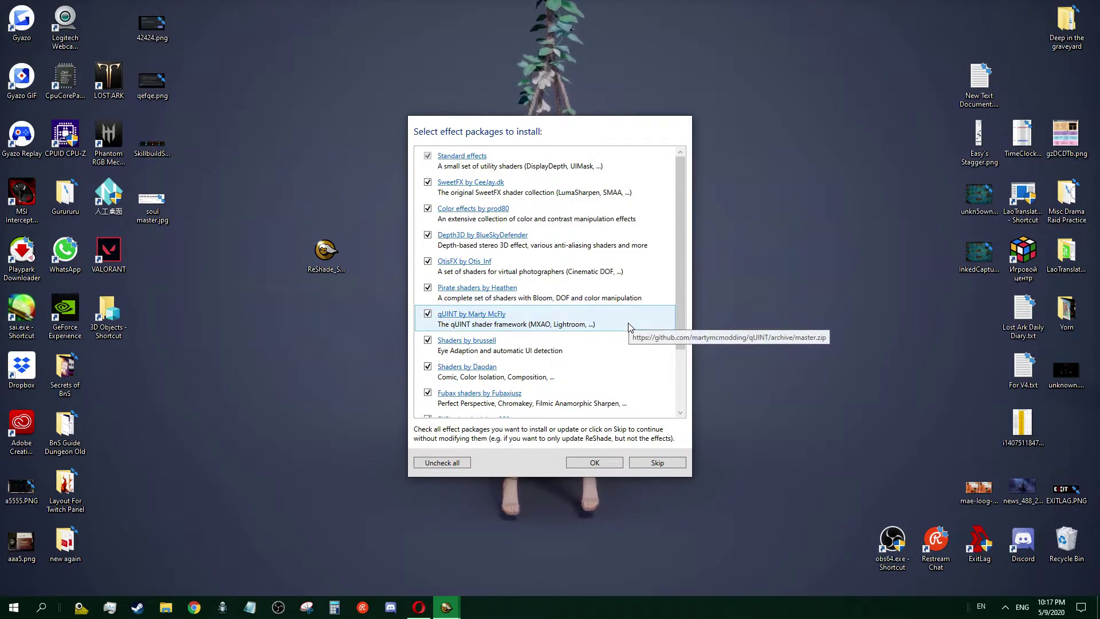
{"action": "scroll", "coordinate": [630, 318], "scroll_direction": "down", "scroll_amount": 2}
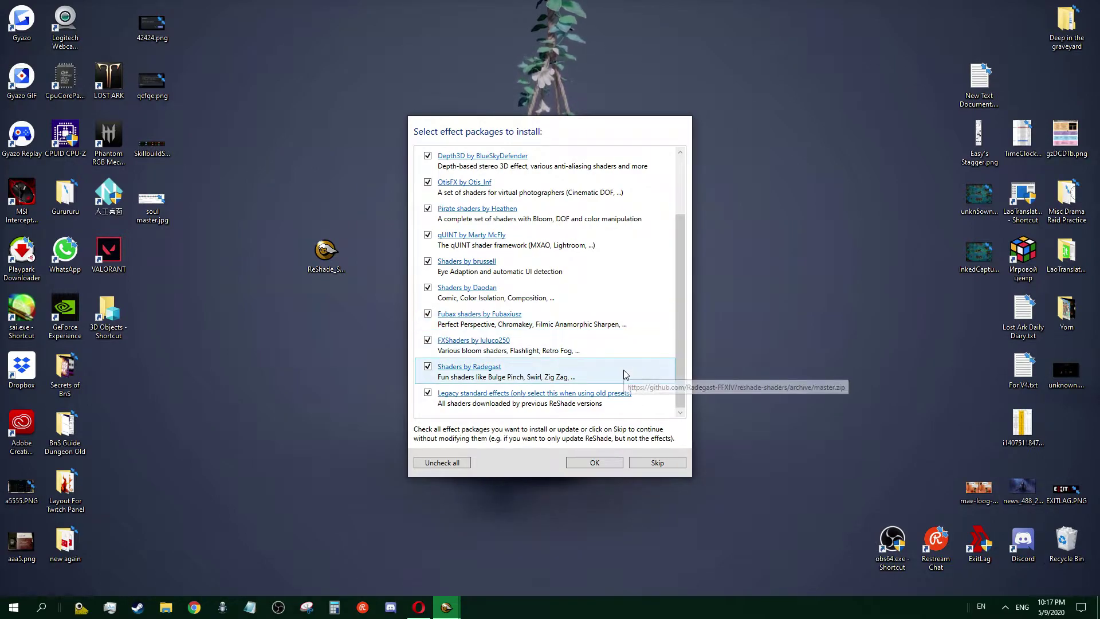
{"action": "left_click", "coordinate": [600, 462]}
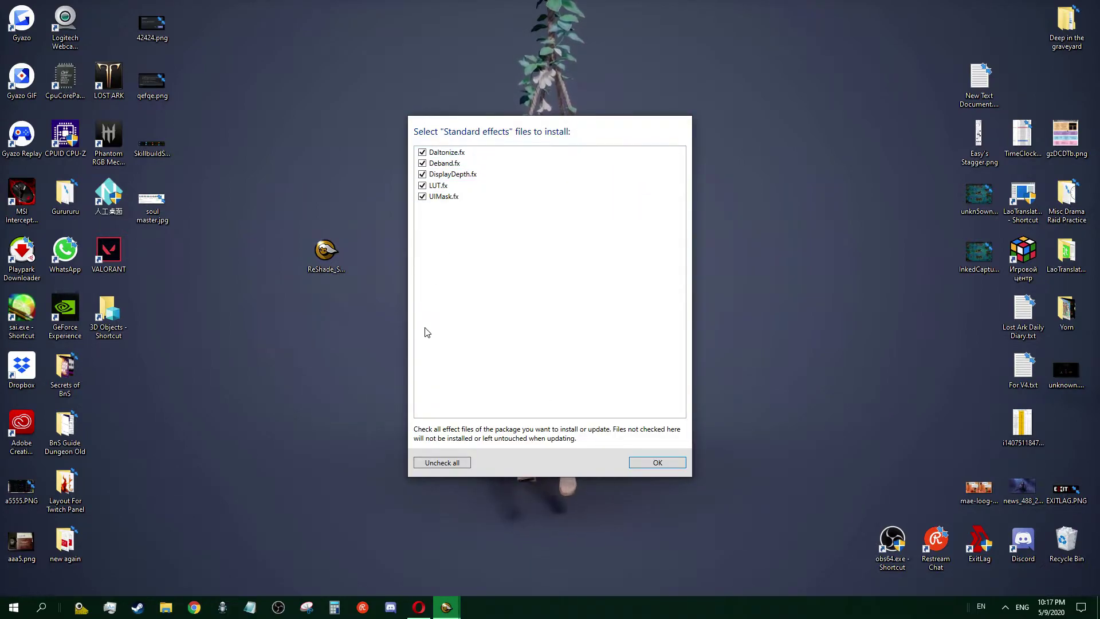
- Accept all files of the Standard effects, SweetFX and Color effects packages for installation
{"action": "left_click", "coordinate": [651, 461]}
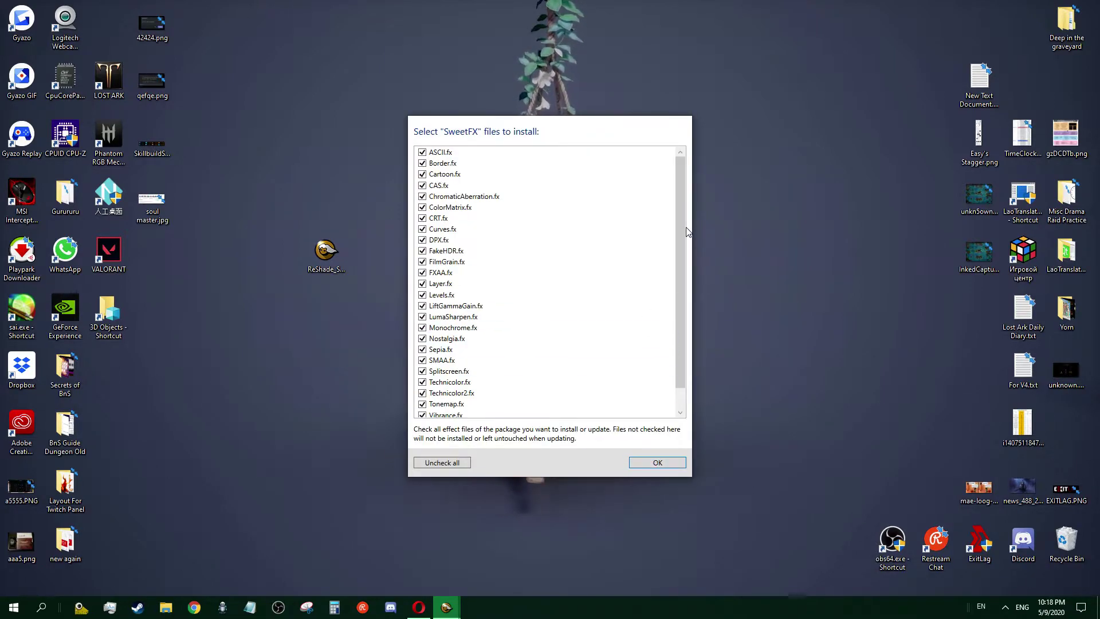
{"action": "scroll", "coordinate": [679, 335], "scroll_direction": "down", "scroll_amount": 2}
{"action": "scroll", "coordinate": [678, 334], "scroll_direction": "up", "scroll_amount": 2}
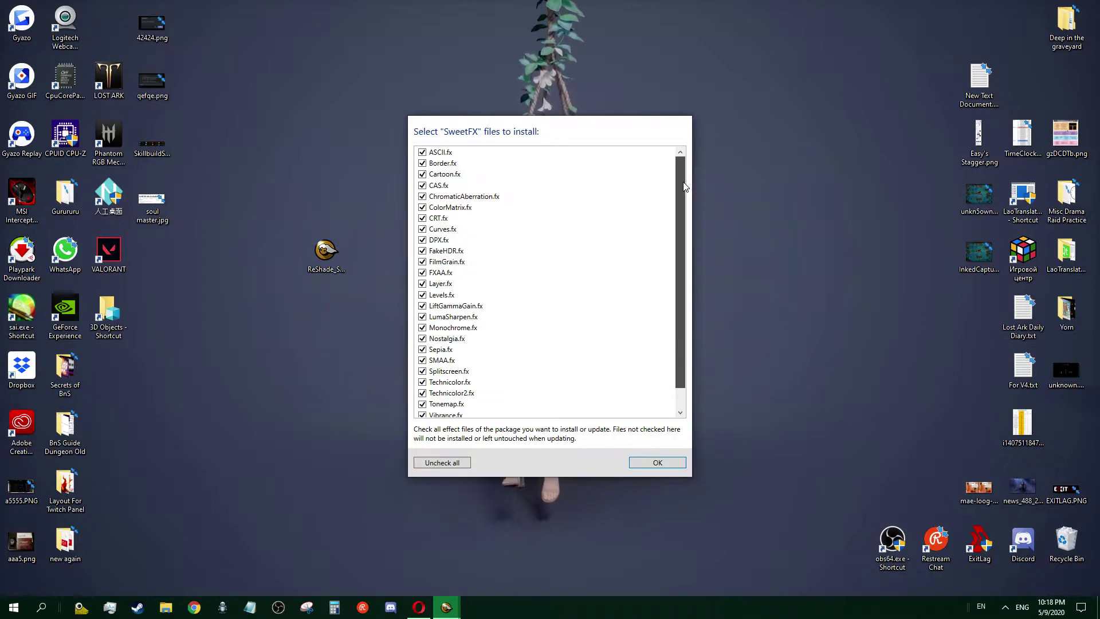
{"action": "left_click", "coordinate": [666, 463]}
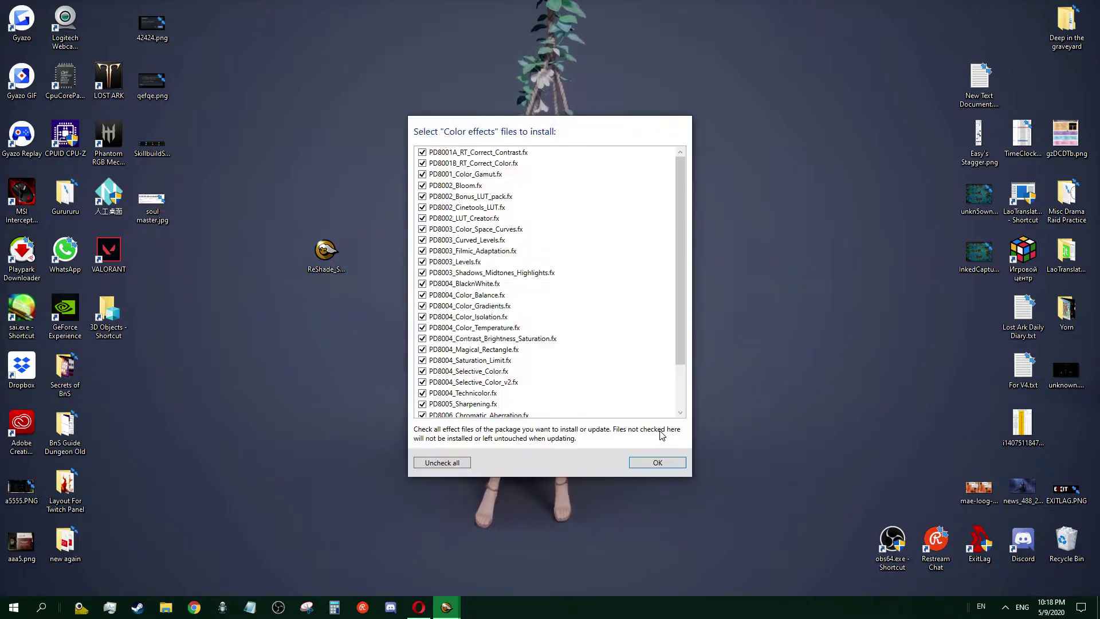
{"action": "scroll", "coordinate": [675, 386], "scroll_direction": "down", "scroll_amount": 2}
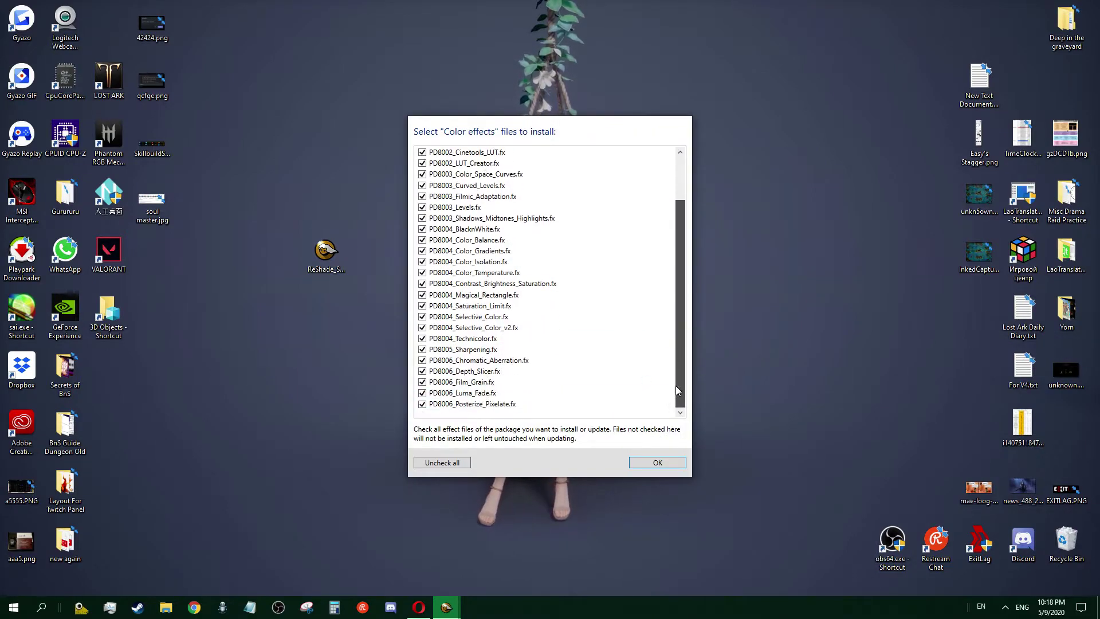
{"action": "left_click", "coordinate": [647, 462]}
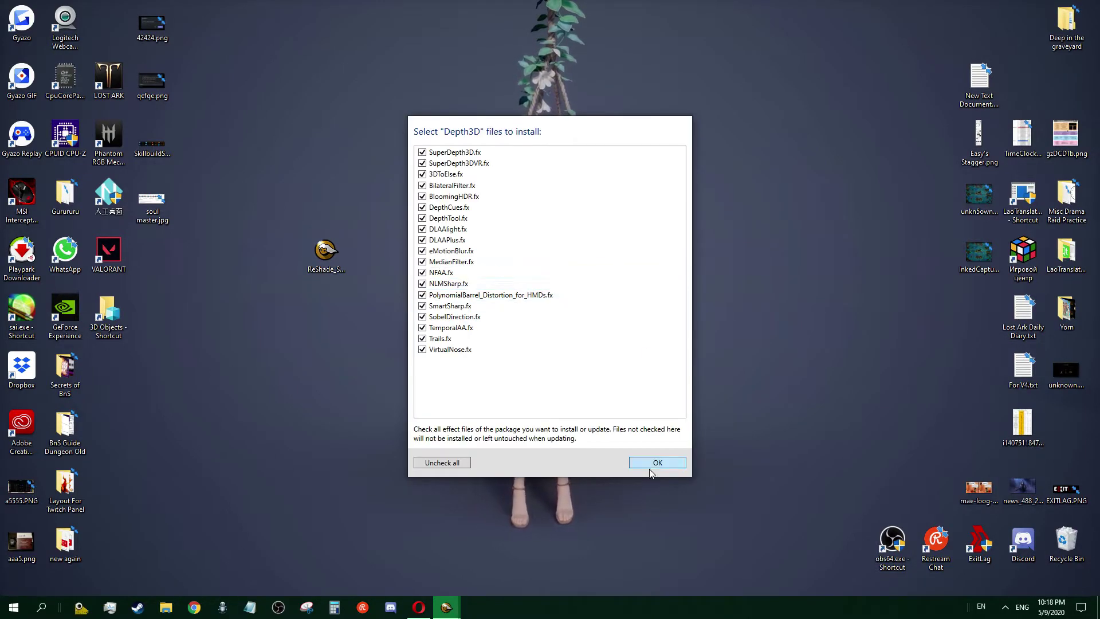
- Accept all files of the remaining effect packages, from Depth3D through Legacy standard effects, to complete the installation
{"action": "left_click", "coordinate": [658, 465]}
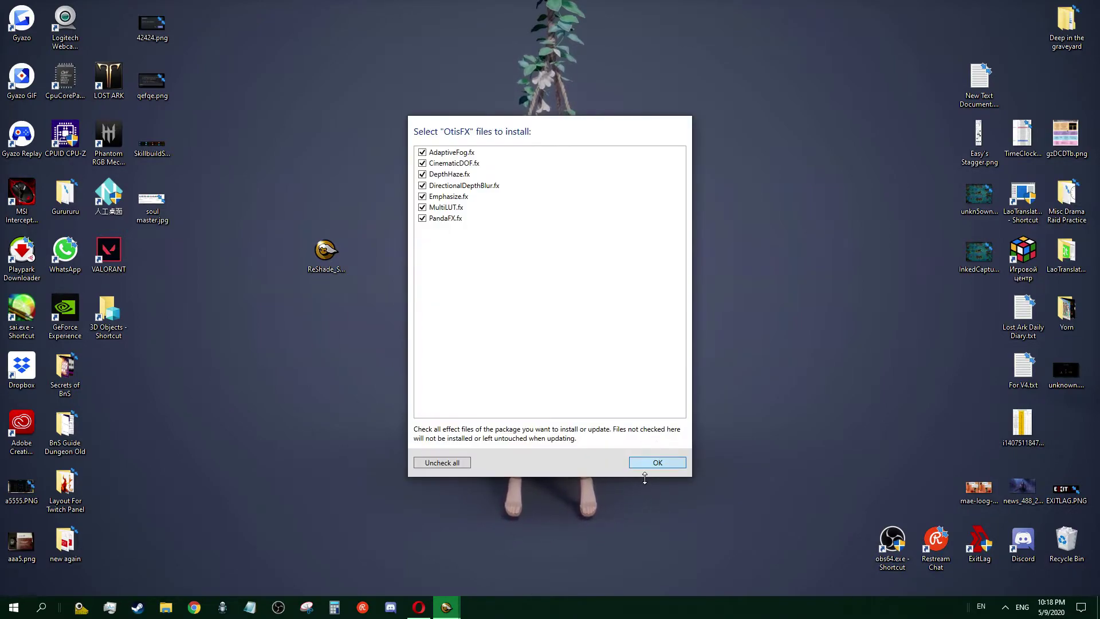
{"action": "left_click", "coordinate": [654, 465]}
{"action": "left_click", "coordinate": [659, 463]}
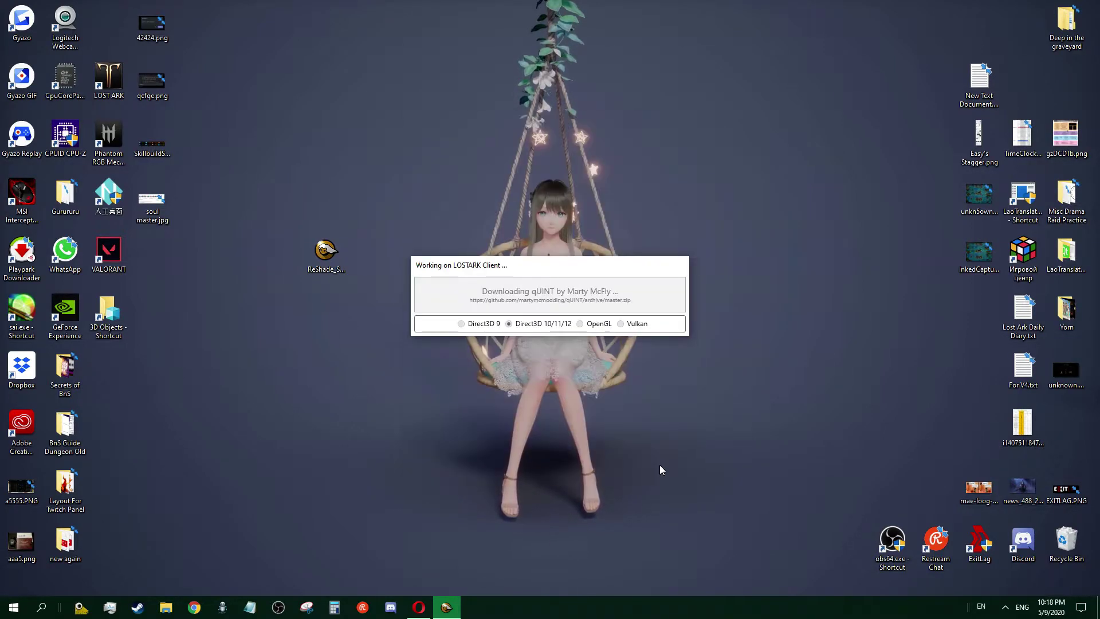
{"action": "left_click", "coordinate": [658, 464]}
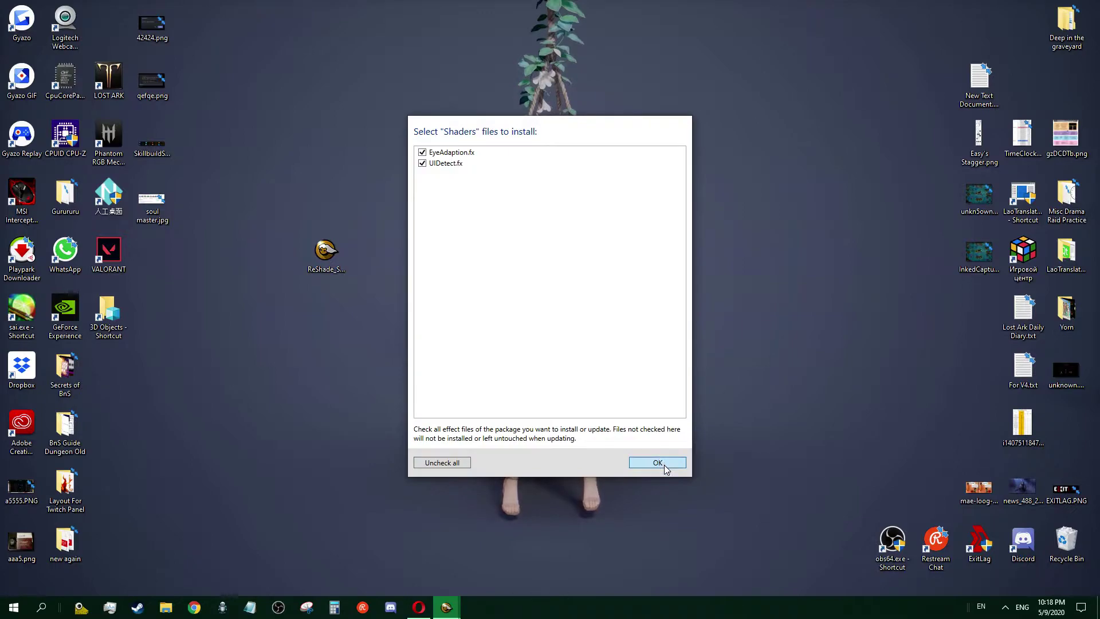
{"action": "left_click", "coordinate": [665, 465]}
{"action": "left_click", "coordinate": [664, 462]}
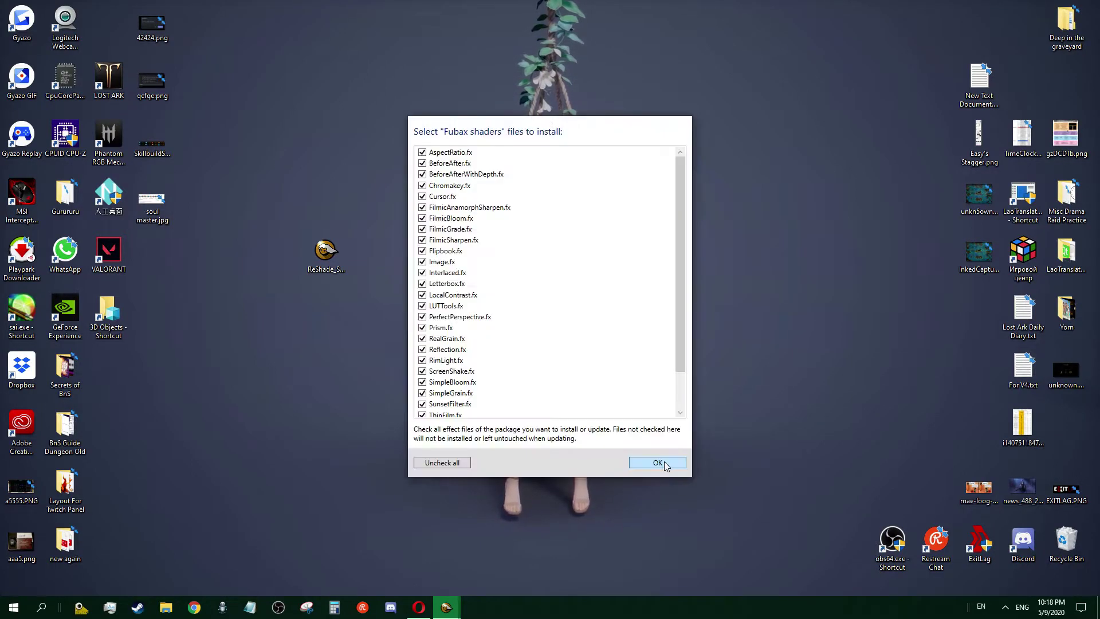
{"action": "left_click", "coordinate": [665, 462]}
{"action": "left_click", "coordinate": [664, 462]}
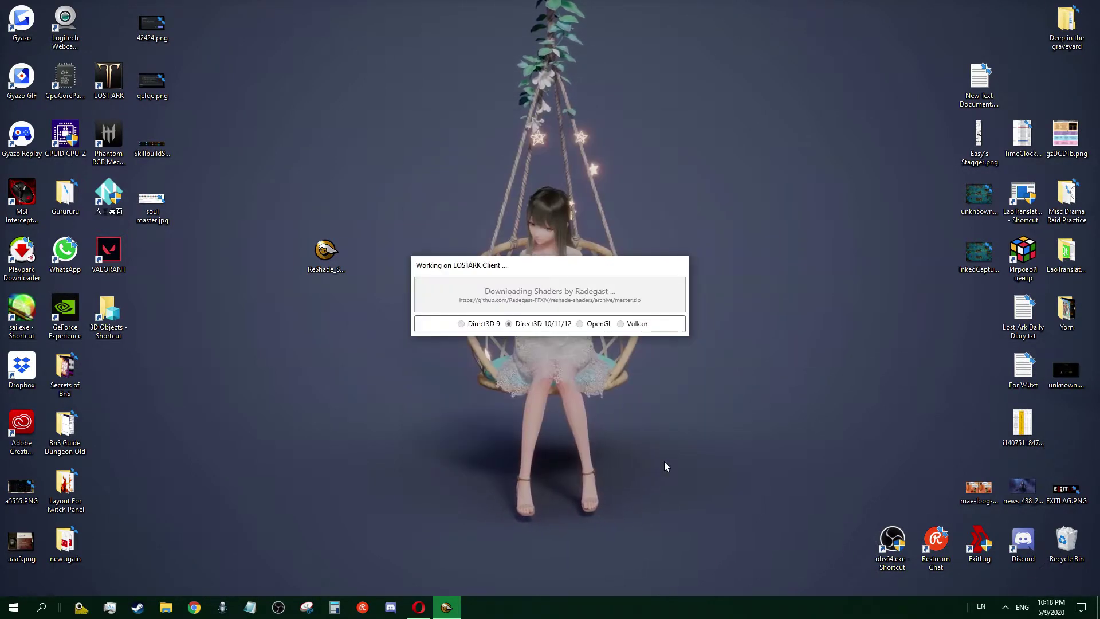
{"action": "left_click", "coordinate": [665, 461]}
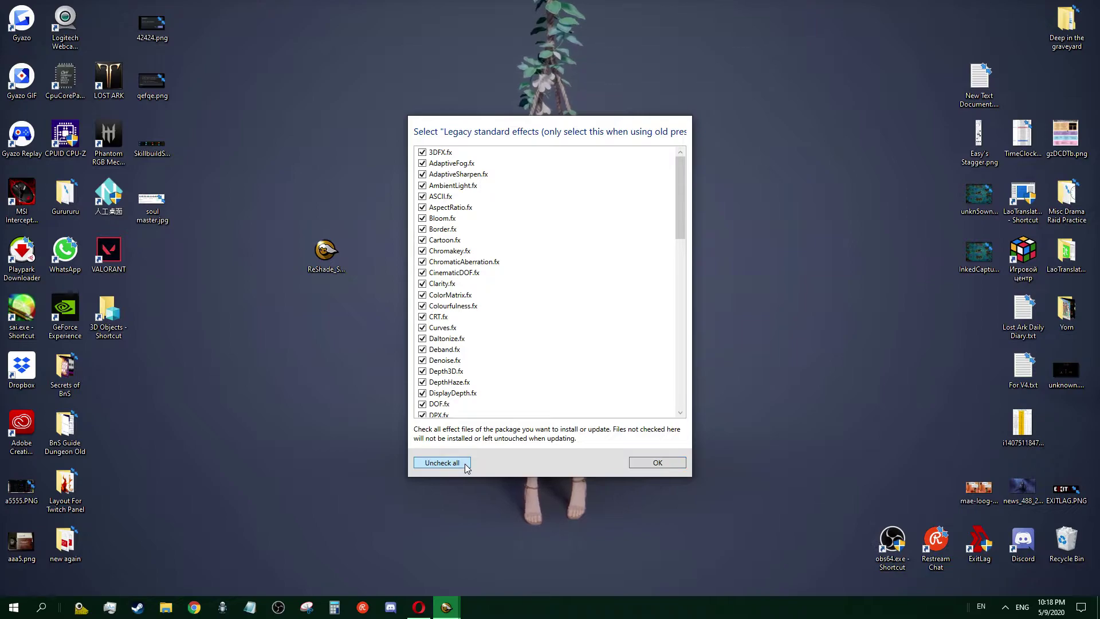
{"action": "left_click", "coordinate": [642, 465]}
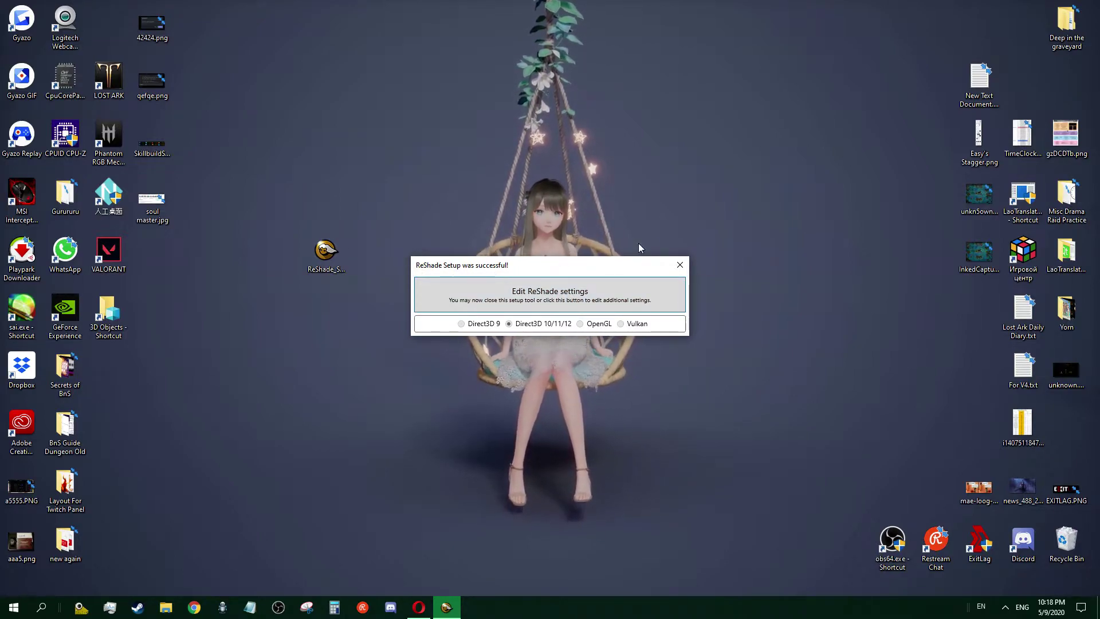
- Close the ReShade setup window and move the ReShade installer beside the other desktop icons
{"action": "left_click", "coordinate": [687, 264]}
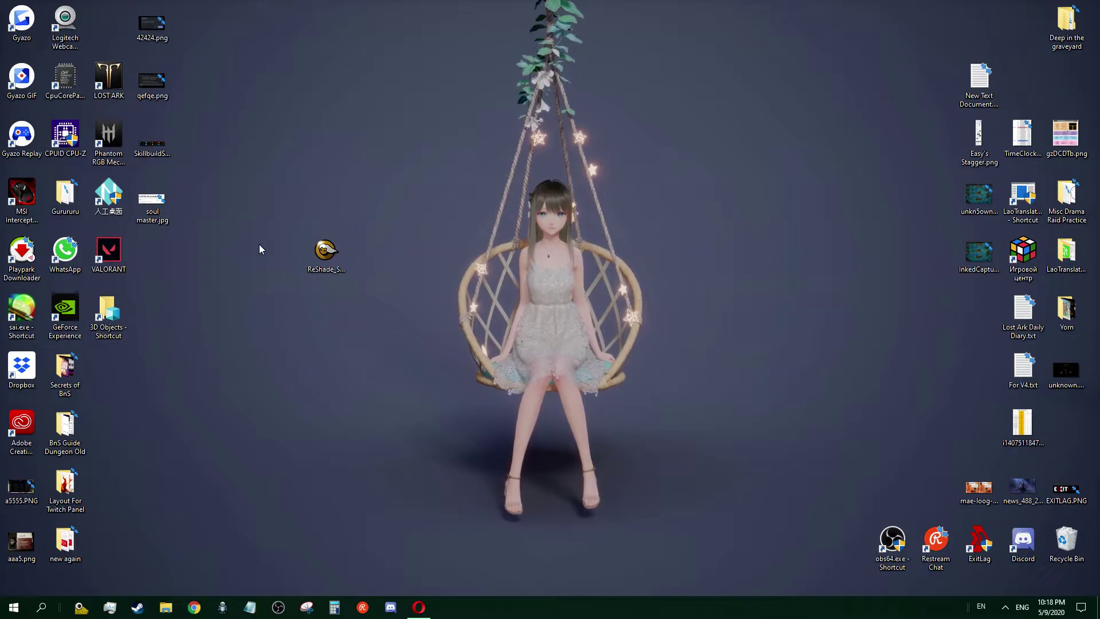
{"action": "left_click_drag", "start_coordinate": [322, 254], "coordinate": [149, 255]}
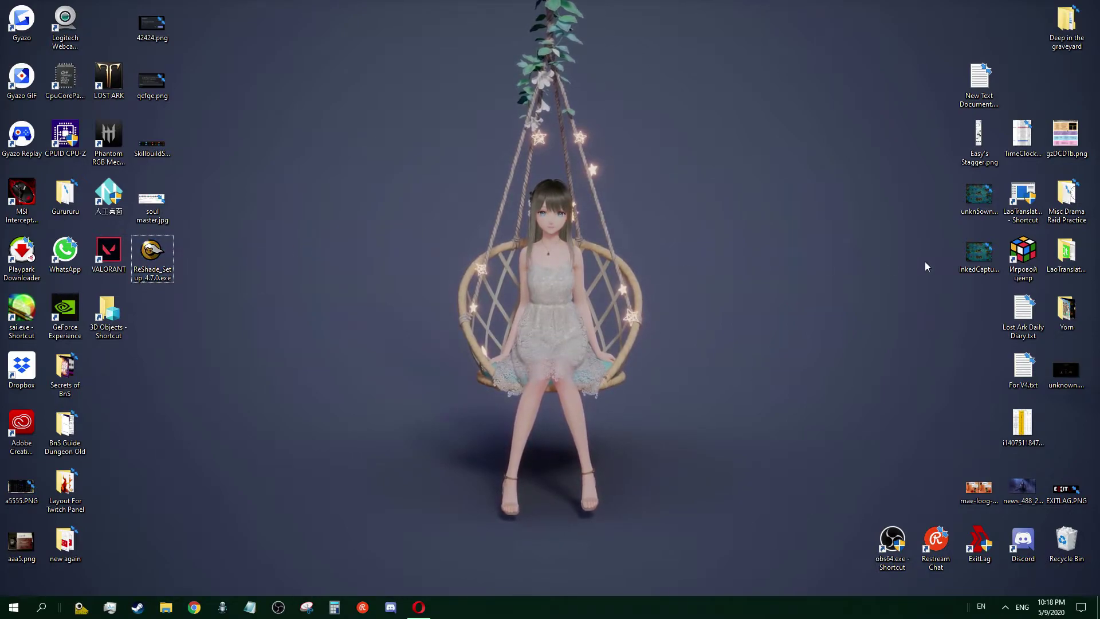
{"action": "left_click", "coordinate": [1006, 610]}
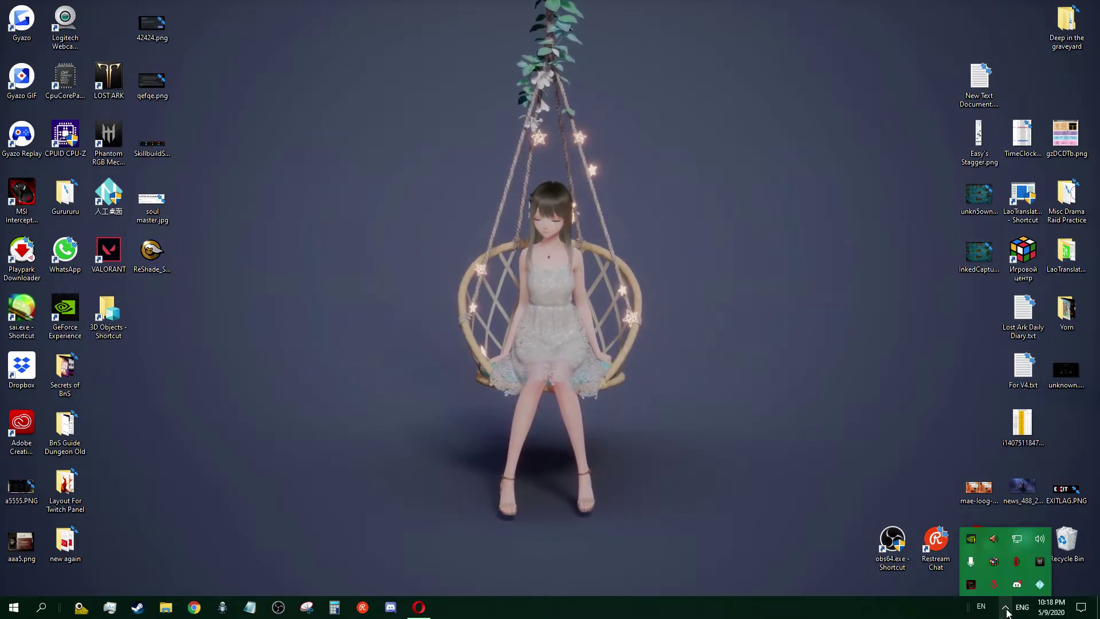
{"action": "left_click", "coordinate": [864, 397]}
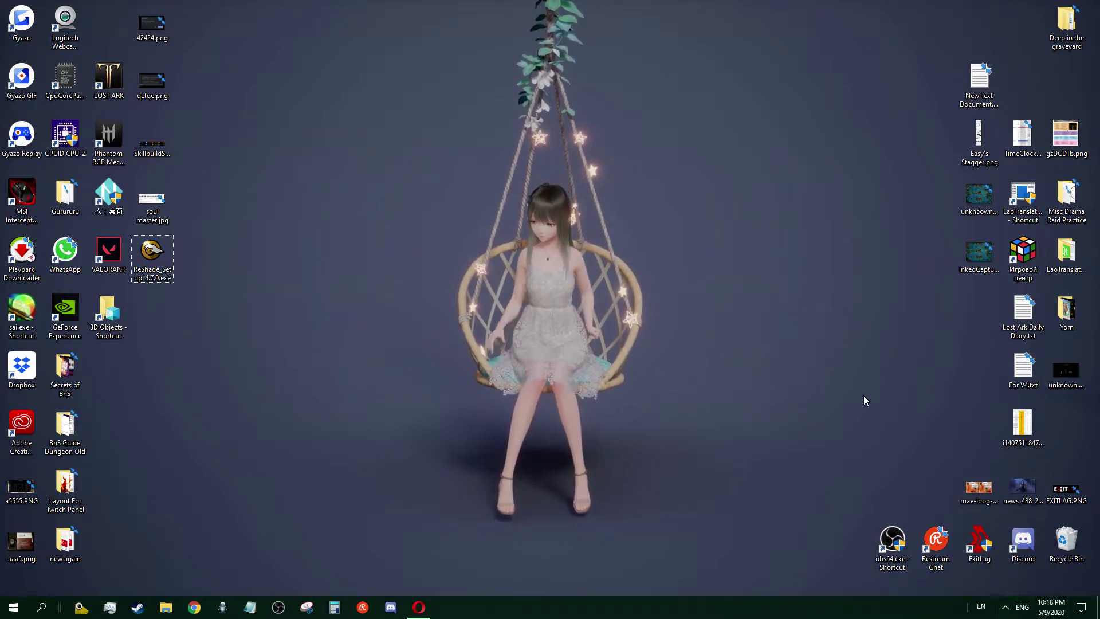
- Launch the LaoTranslation tool from its desktop shortcut and apply the English translation patch to Lost Ark
{"action": "double_click", "coordinate": [1018, 216]}
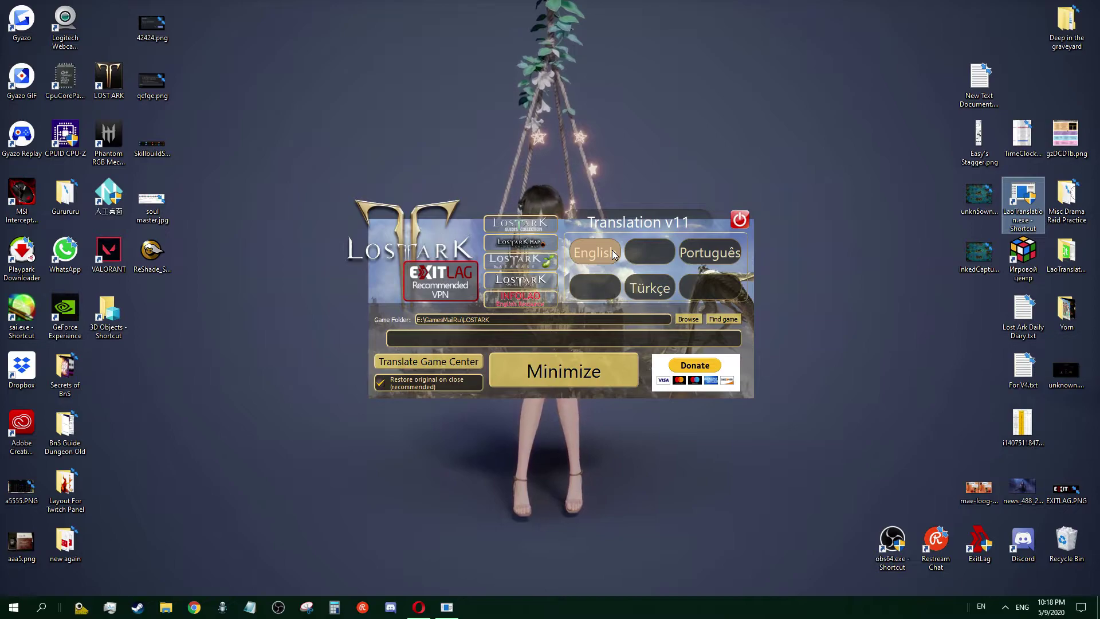
{"action": "left_click", "coordinate": [612, 250]}
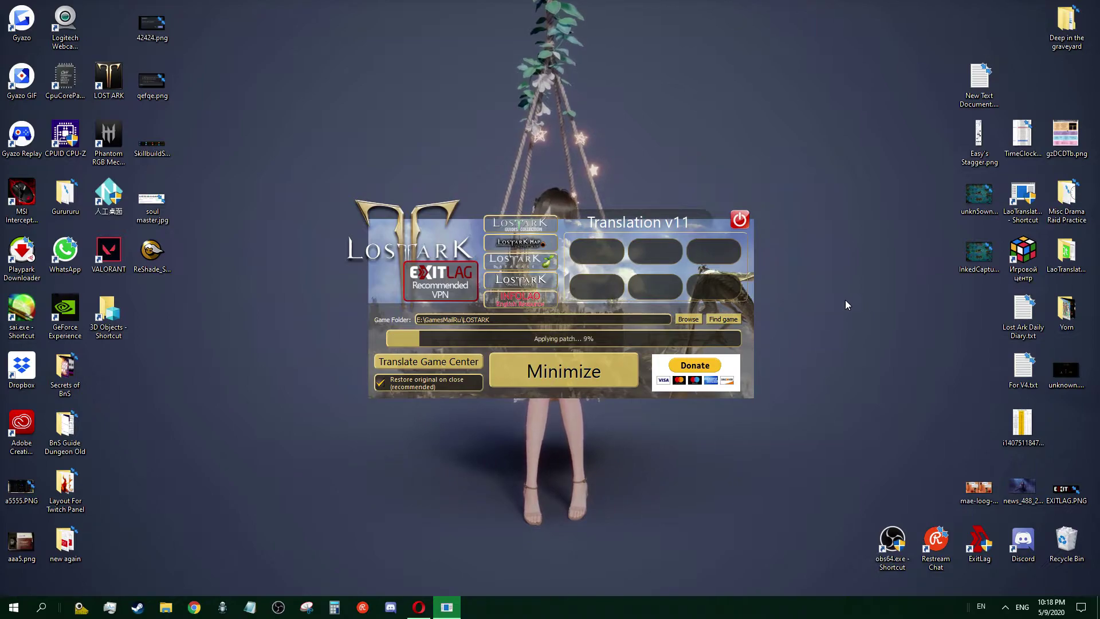
{"action": "left_click", "coordinate": [1023, 203]}
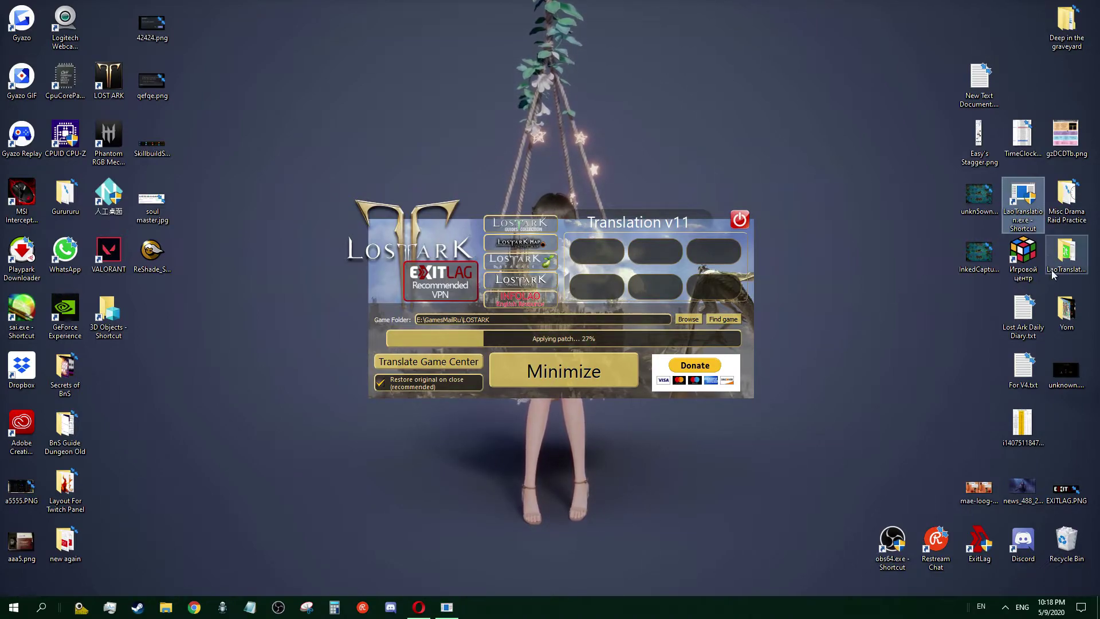
- Open the running MY.GAMES GameCenter and move its window off the translation tool to check the patch progress
{"action": "left_click", "coordinate": [1005, 607]}
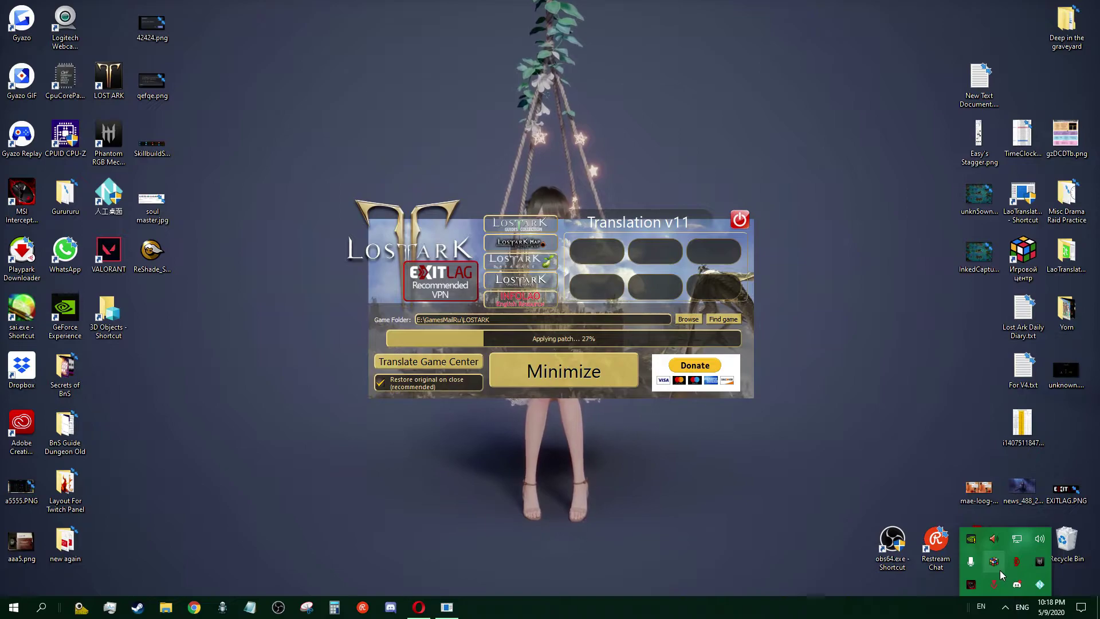
{"action": "left_click", "coordinate": [997, 566]}
{"action": "left_click_drag", "start_coordinate": [627, 17], "coordinate": [693, 308]}
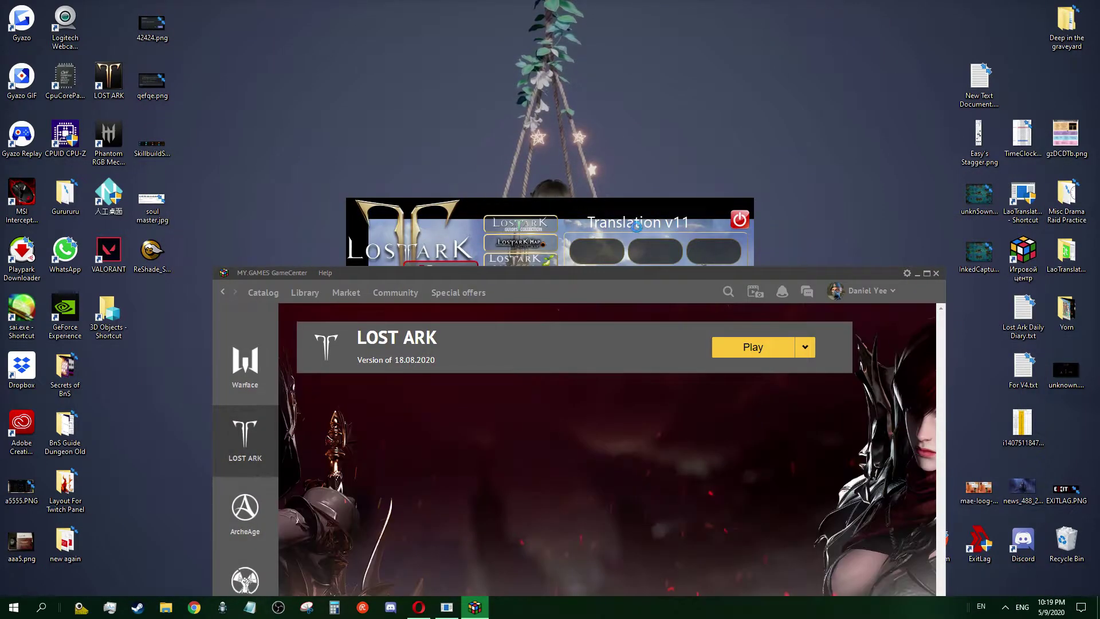
{"action": "left_click_drag", "start_coordinate": [630, 274], "coordinate": [796, 157]}
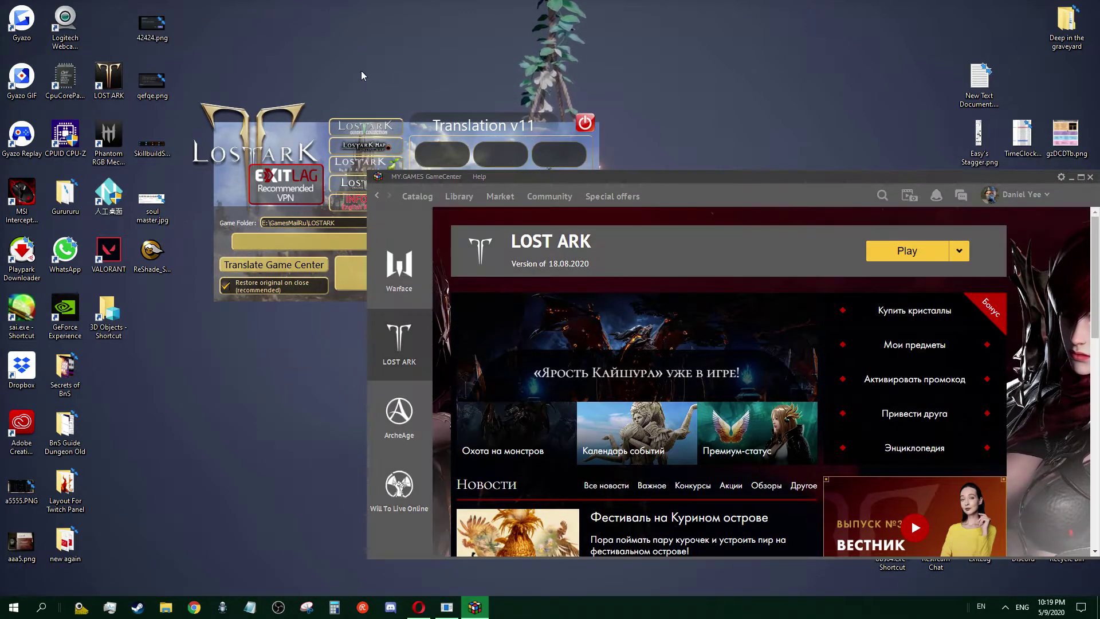
{"action": "mouse_move", "coordinate": [447, 608]}
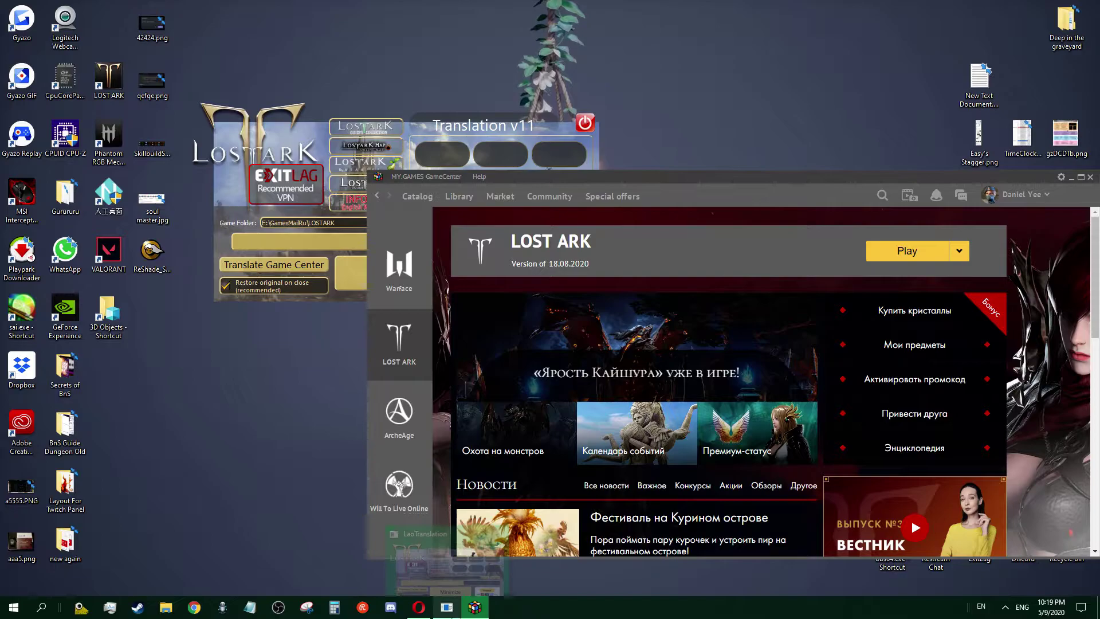
{"action": "mouse_move", "coordinate": [460, 576]}
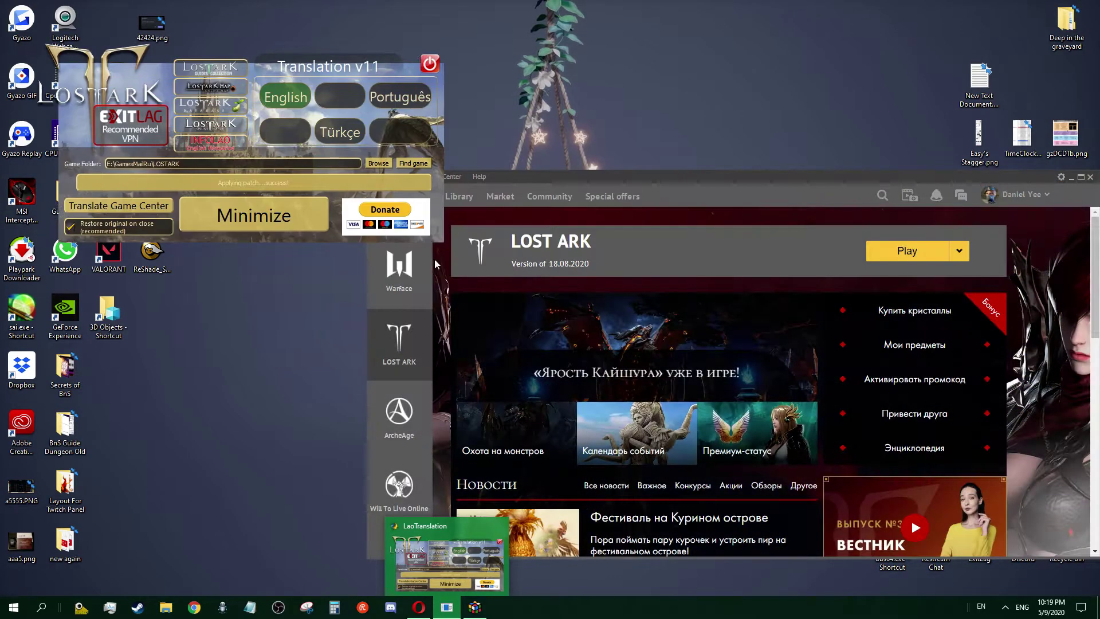
- Minimize the translation tool, start LOST ARK from GameCenter and close the GameCenter window
{"action": "left_click", "coordinate": [279, 215]}
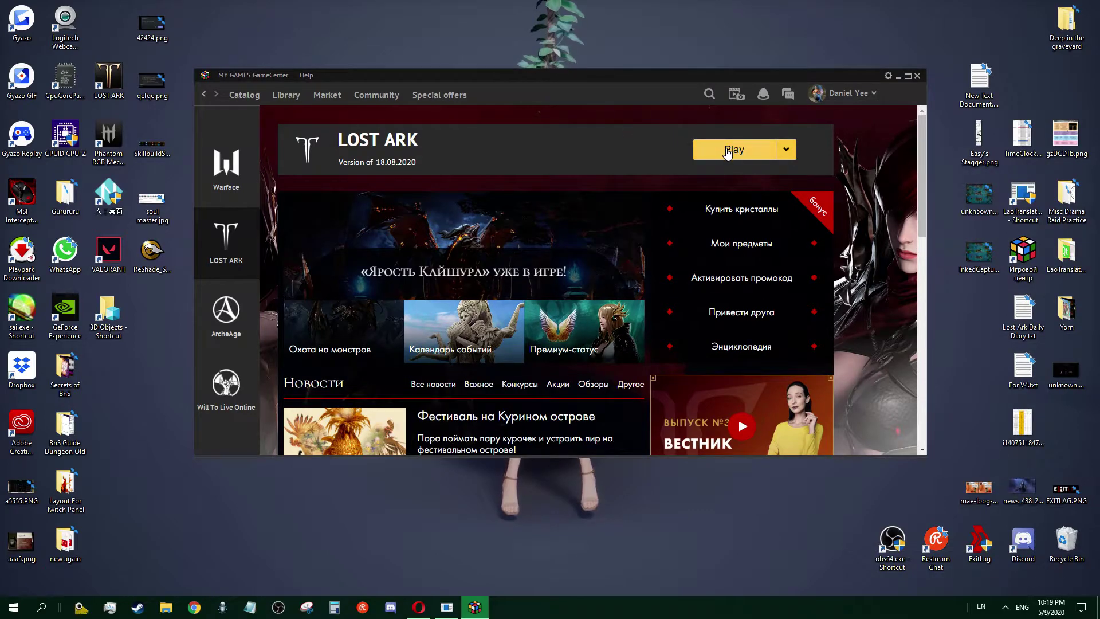
{"action": "left_click", "coordinate": [727, 150]}
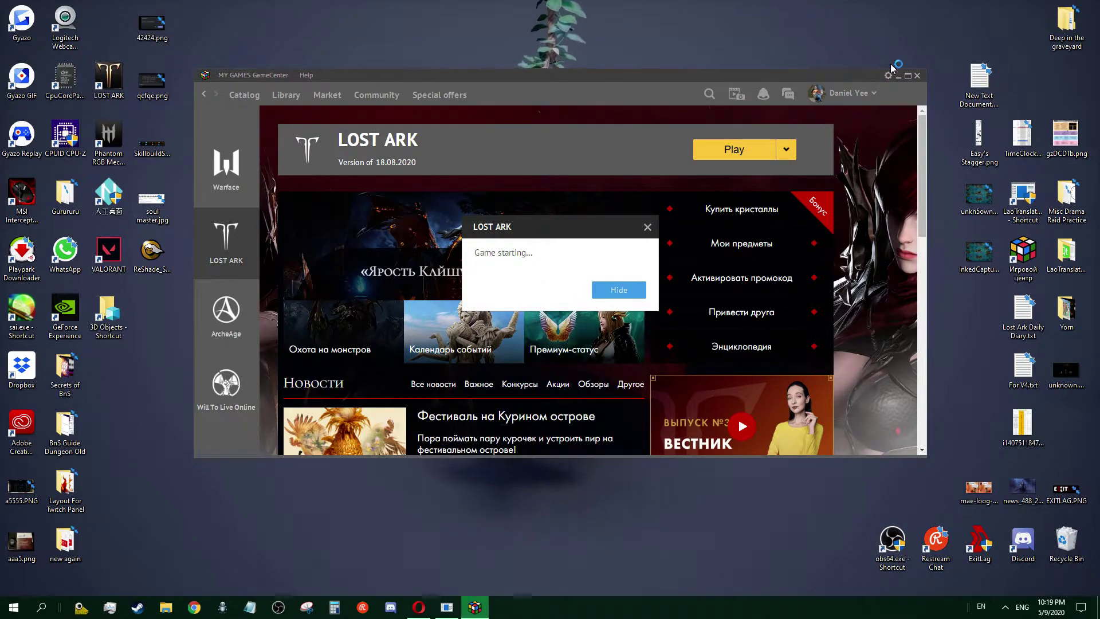
{"action": "left_click", "coordinate": [918, 75]}
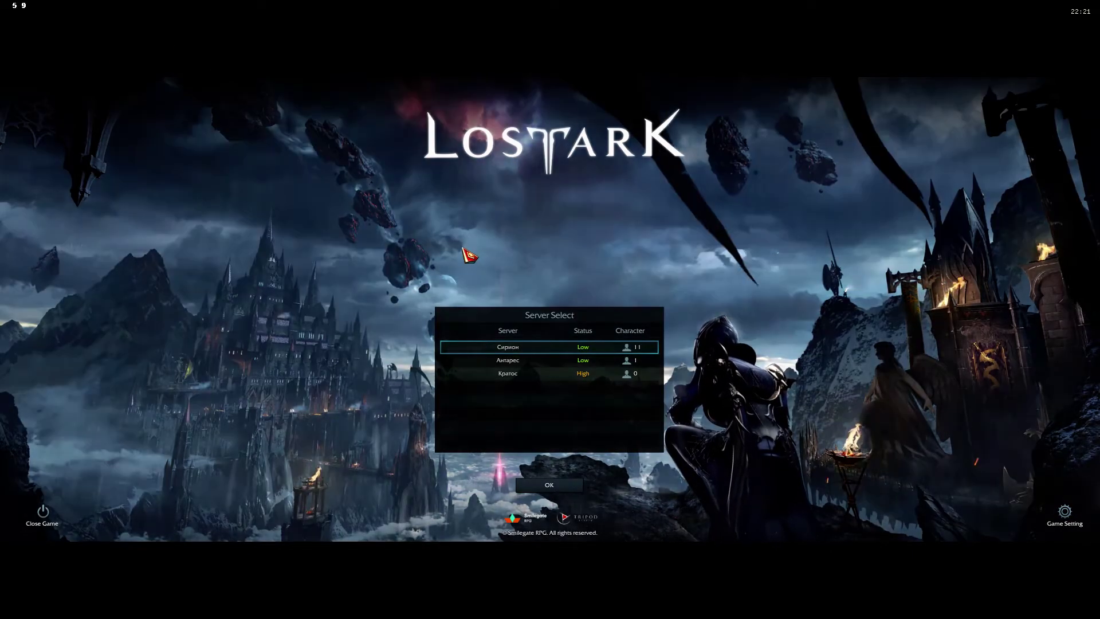
- Open the ReShade overlay on the server selection screen and restart its tutorial from the settings
{"action": "key", "text": "Home"}
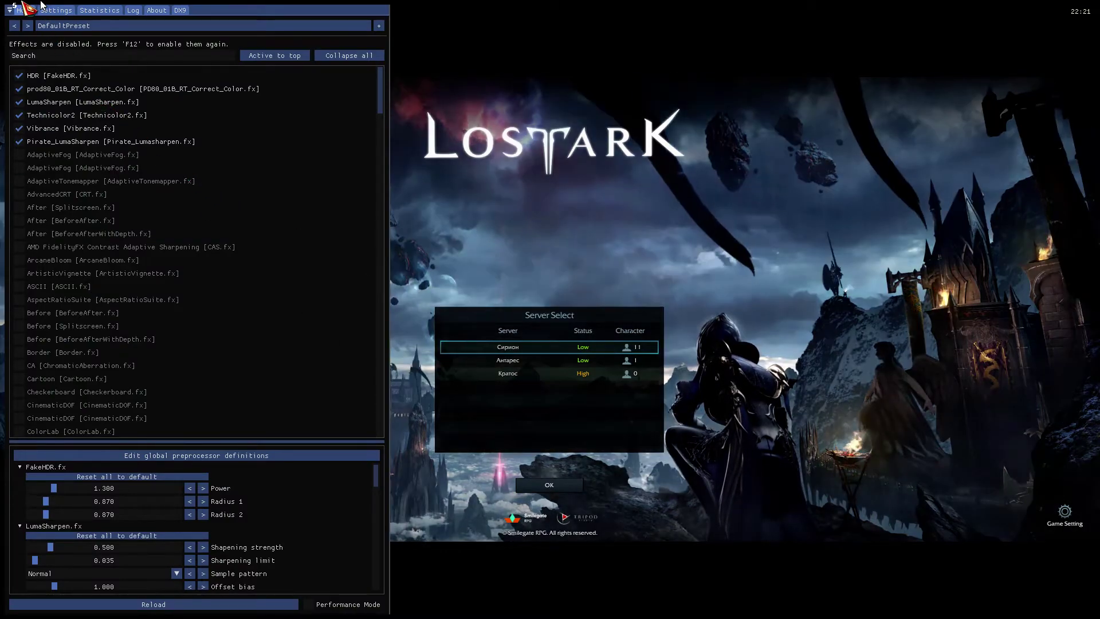
{"action": "left_click", "coordinate": [69, 13]}
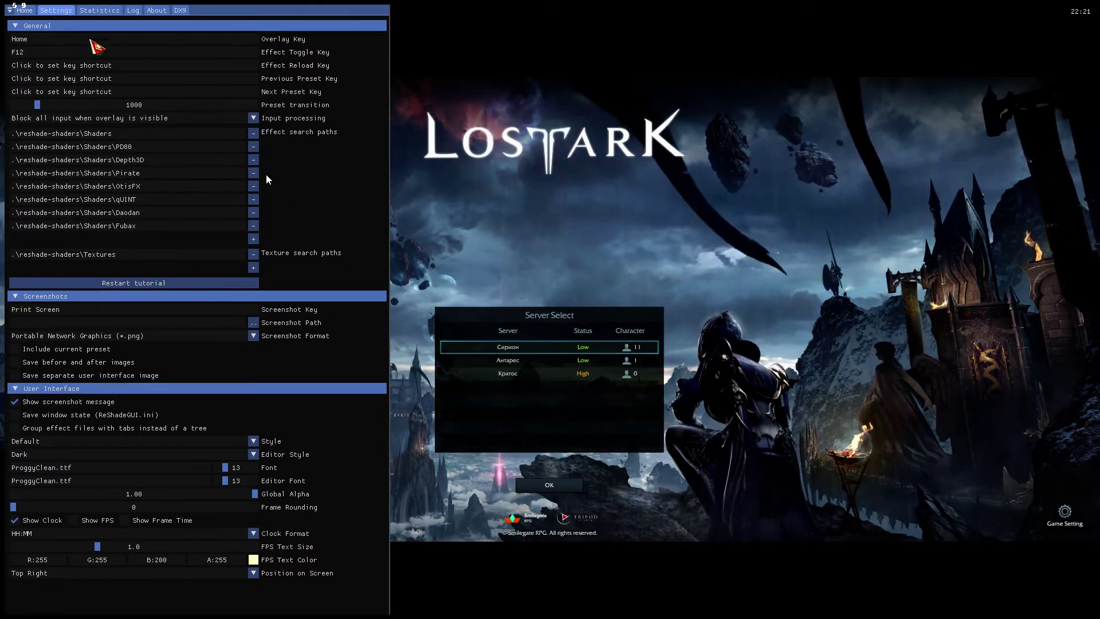
{"action": "left_click", "coordinate": [24, 10]}
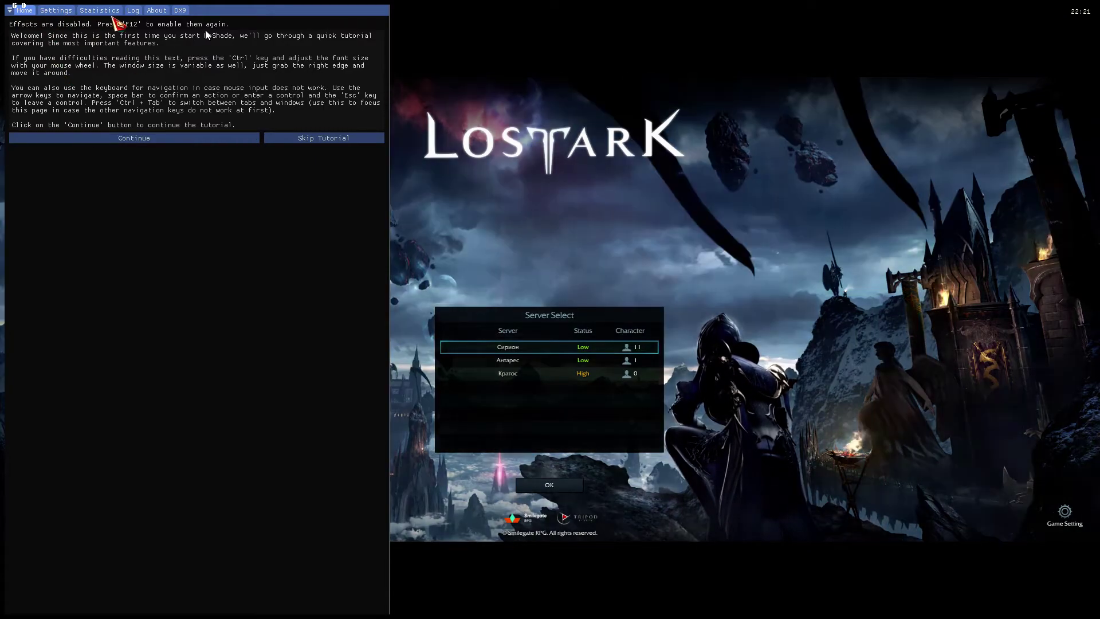
- Continue the tutorial to the preset selection, choose DefaultPreset.ini as the preset and proceed to the effects list
{"action": "left_click", "coordinate": [187, 140]}
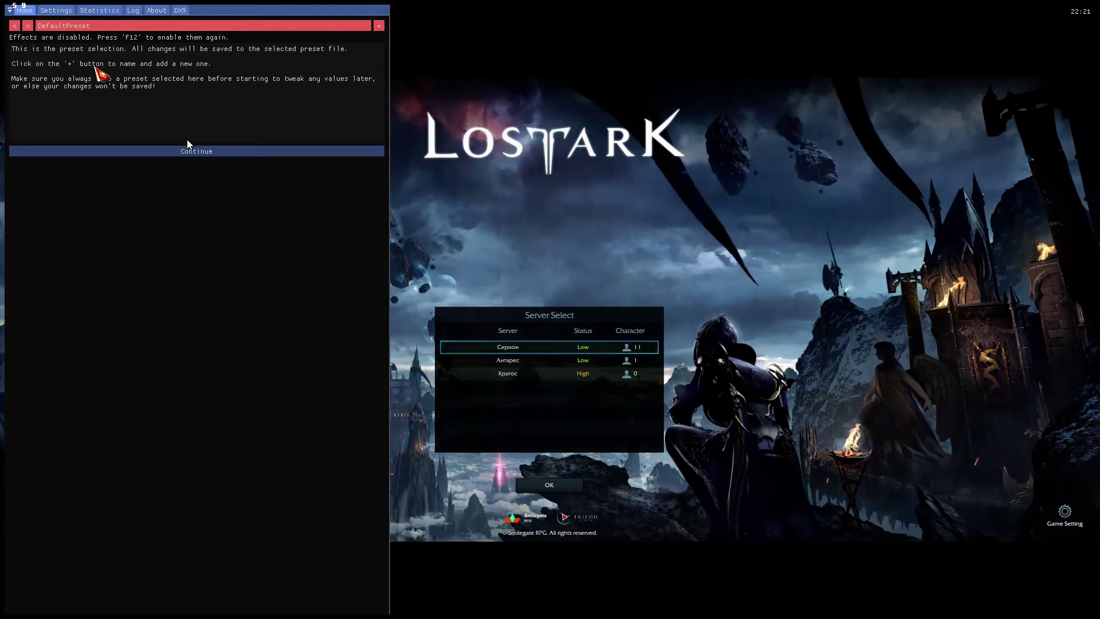
{"action": "left_click", "coordinate": [72, 24]}
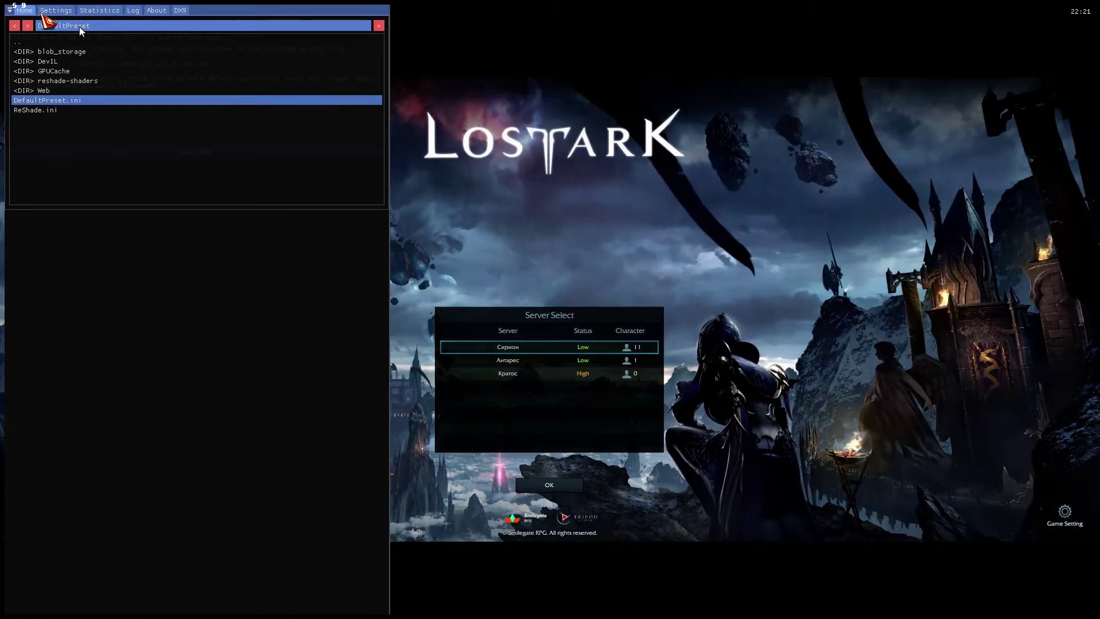
{"action": "left_click", "coordinate": [63, 101]}
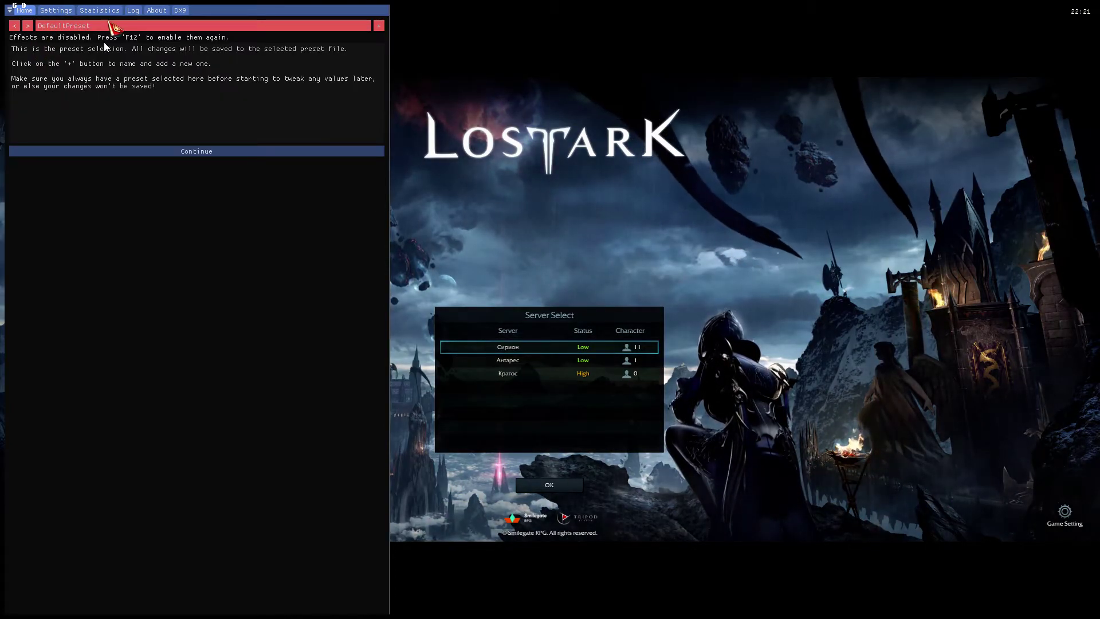
{"action": "left_click", "coordinate": [166, 152]}
- Look through the list of installed effects in the tutorial, checking which techniques are enabled and available
{"action": "scroll", "coordinate": [146, 143], "scroll_direction": "down", "scroll_amount": 7}
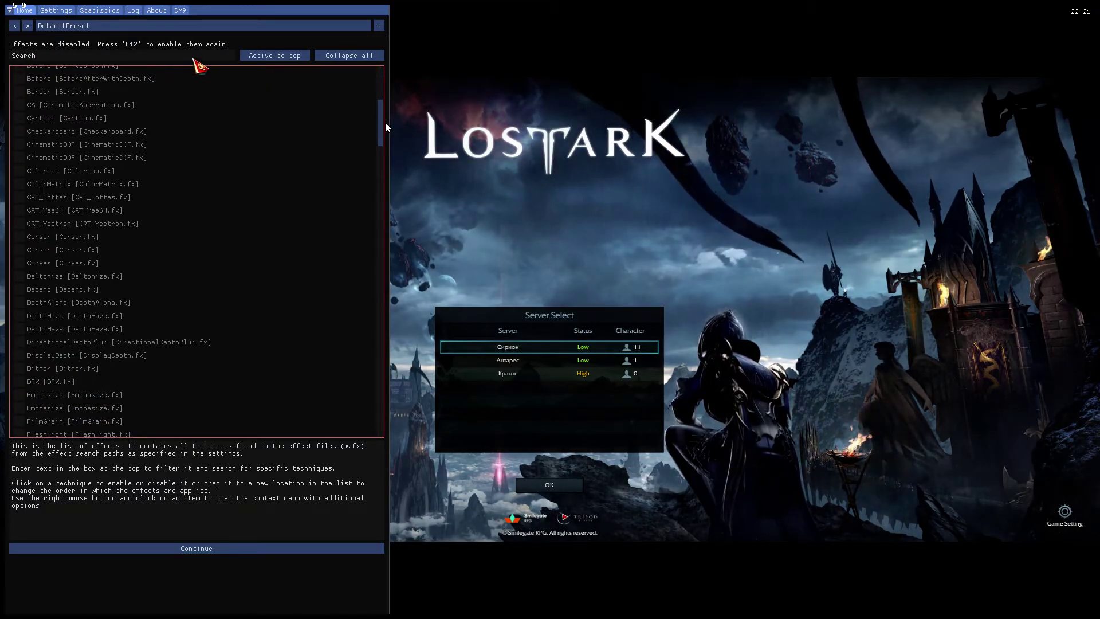
{"action": "left_click_drag", "start_coordinate": [381, 122], "coordinate": [374, 74]}
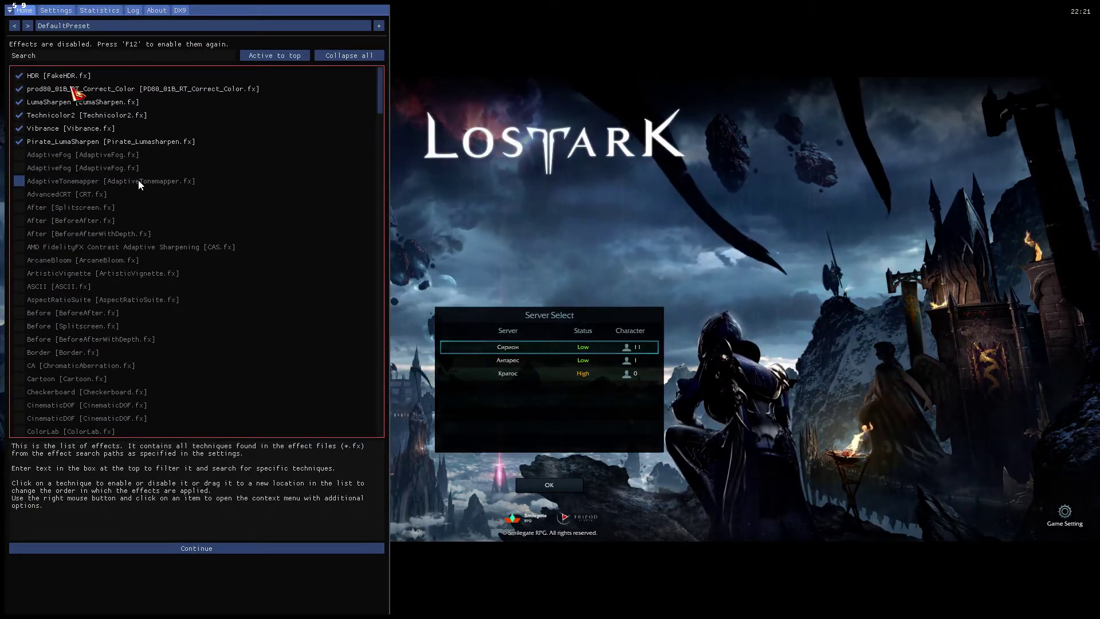
{"action": "scroll", "coordinate": [140, 211], "scroll_direction": "down", "scroll_amount": 8}
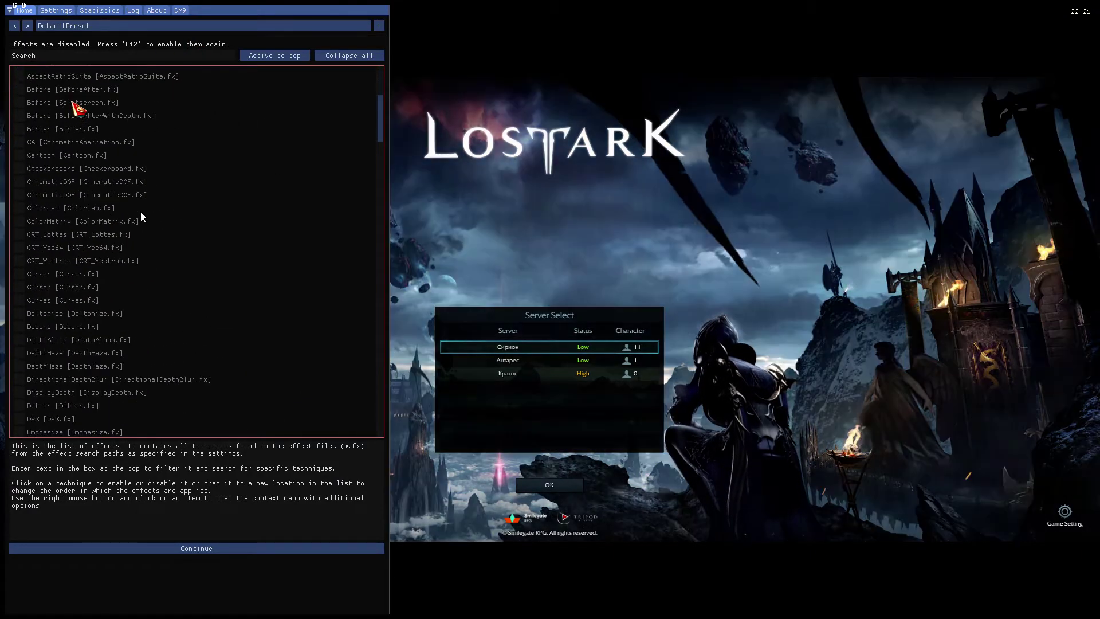
{"action": "scroll", "coordinate": [140, 211], "scroll_direction": "up", "scroll_amount": 4}
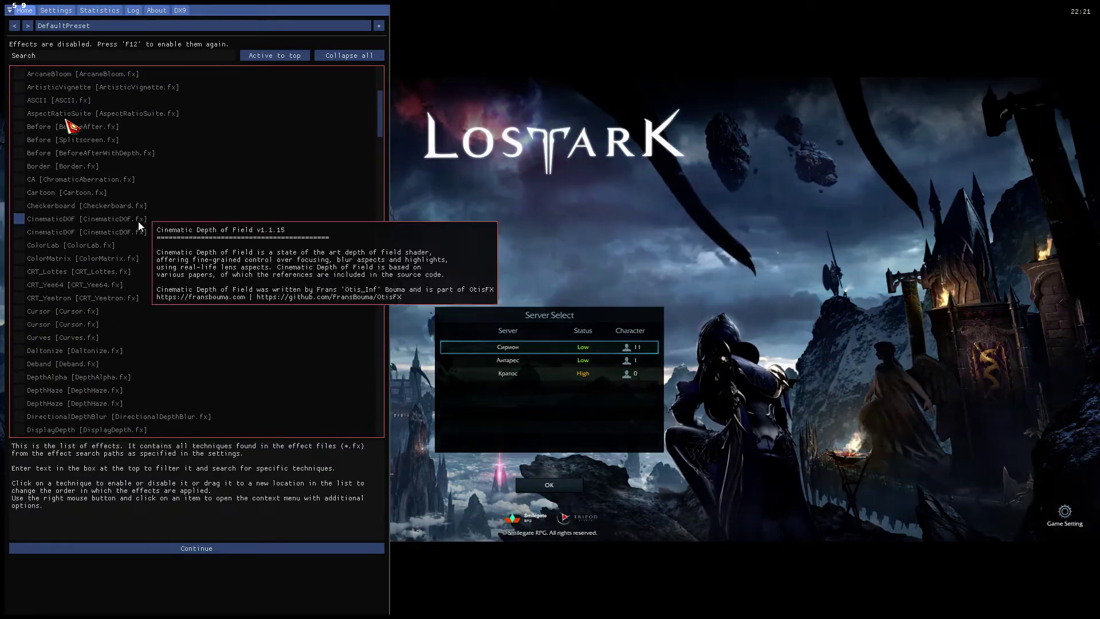
{"action": "scroll", "coordinate": [76, 293], "scroll_direction": "up", "scroll_amount": 2}
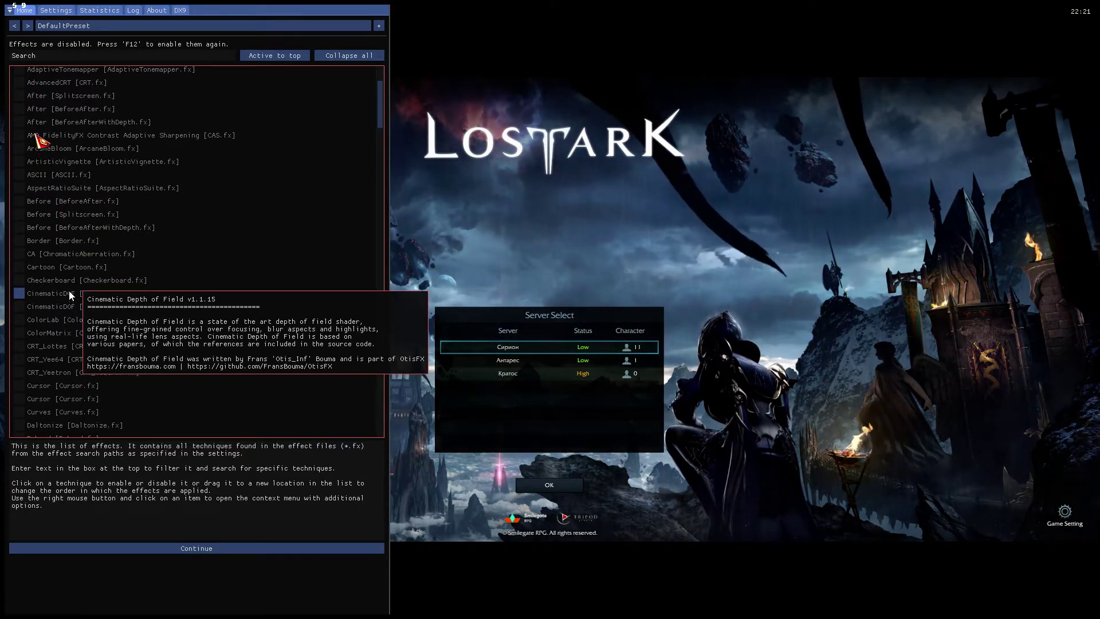
{"action": "scroll", "coordinate": [80, 321], "scroll_direction": "down", "scroll_amount": 5}
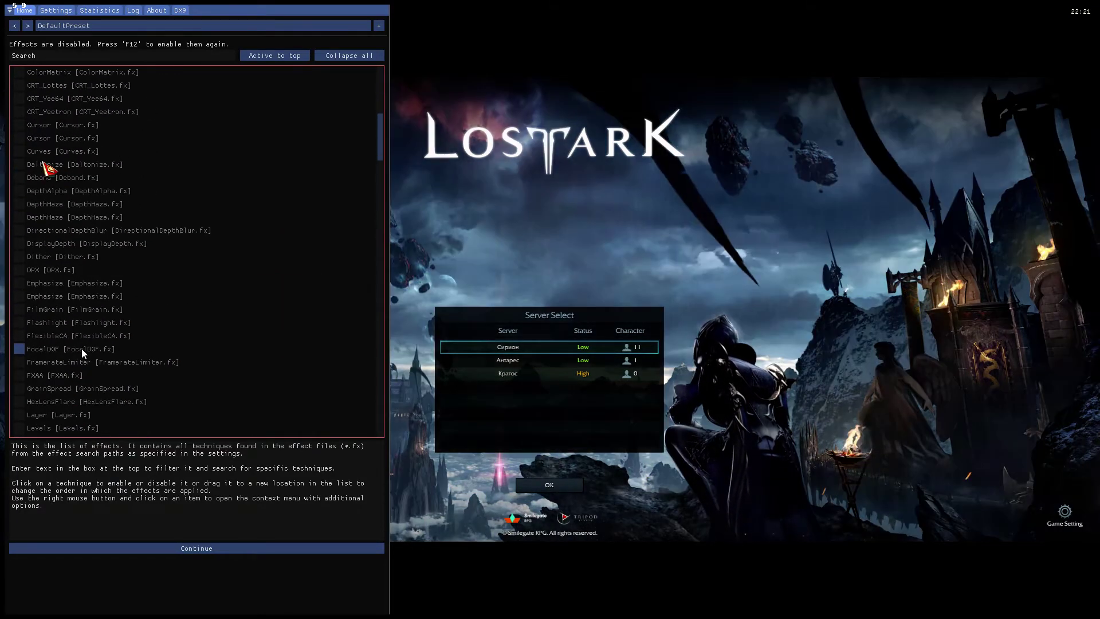
{"action": "scroll", "coordinate": [81, 311], "scroll_direction": "down", "scroll_amount": 10}
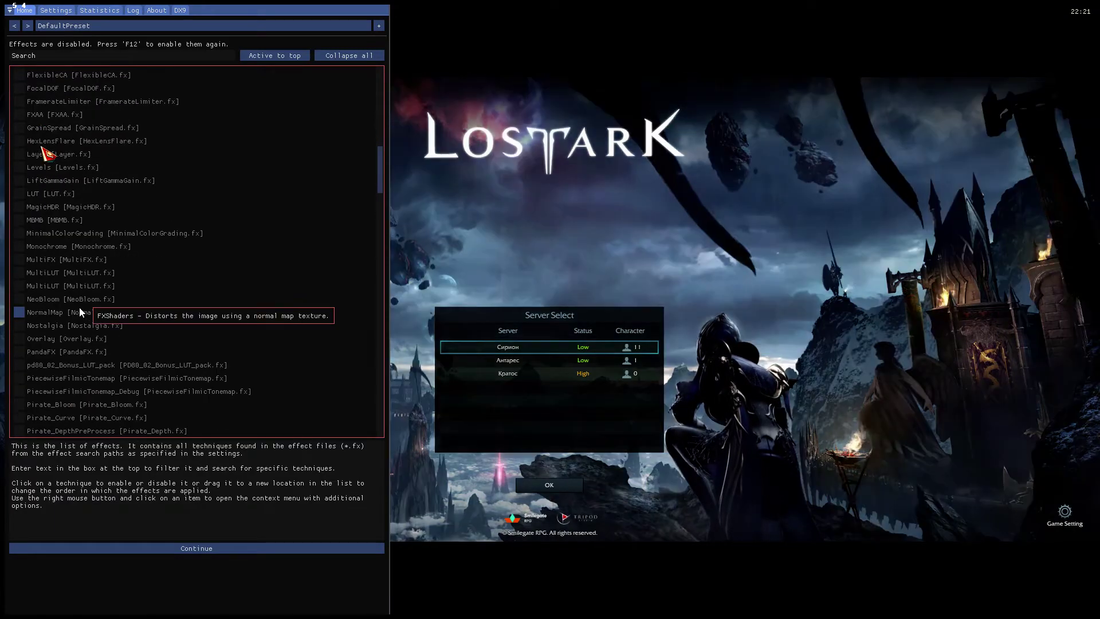
{"action": "scroll", "coordinate": [50, 281], "scroll_direction": "down", "scroll_amount": 2}
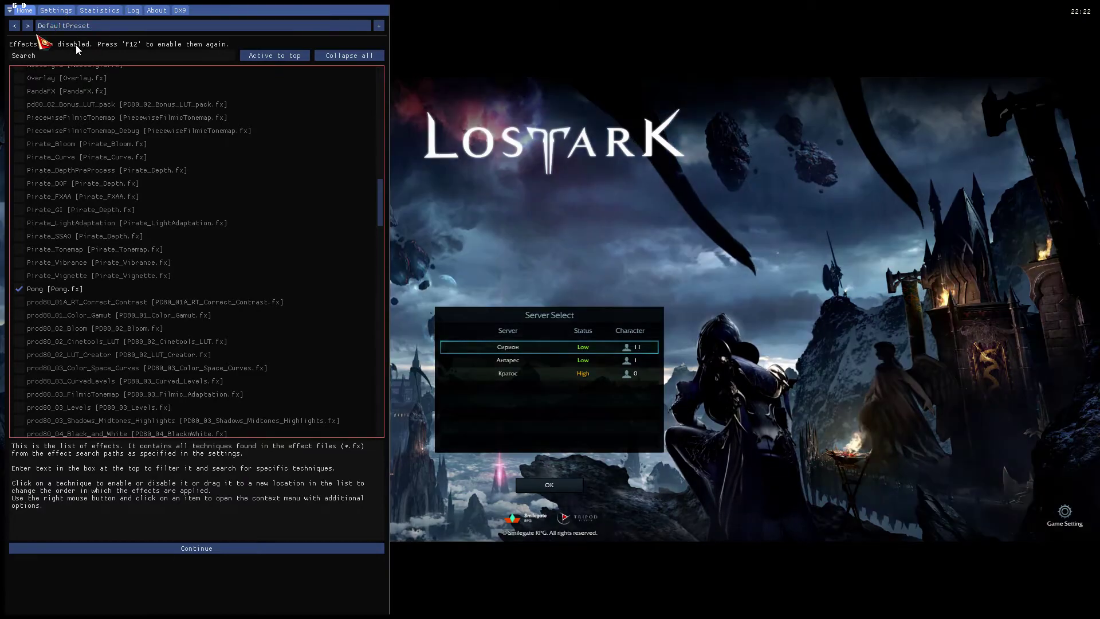
- Continue to the list of effect variables, review the active effects' settings, finish the tutorial and return to the start of the effects list
{"action": "left_click", "coordinate": [187, 548]}
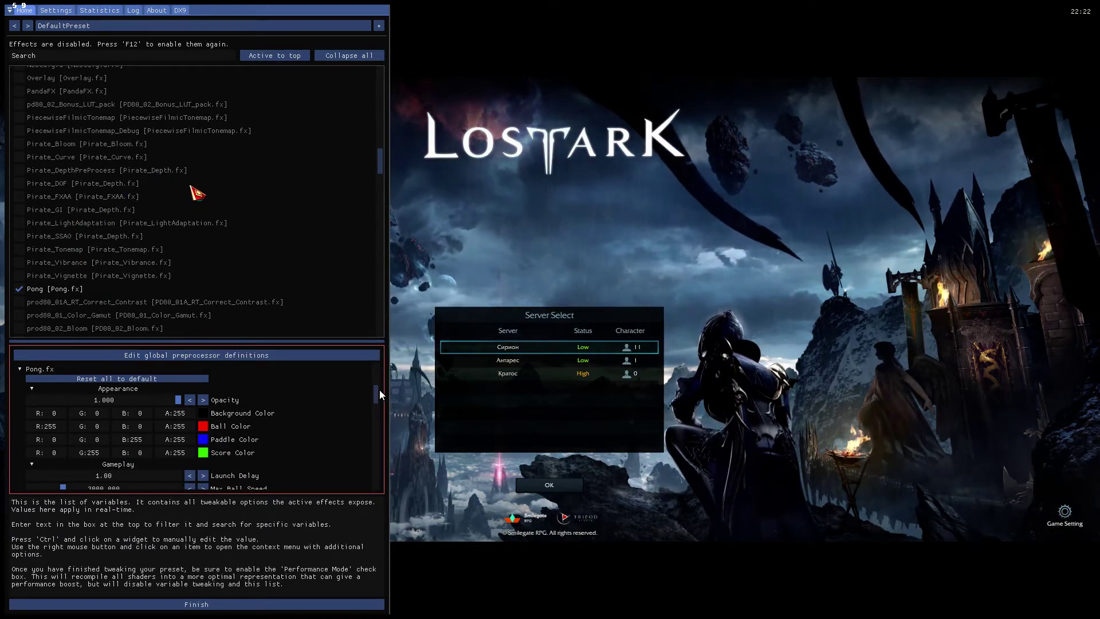
{"action": "left_click_drag", "start_coordinate": [373, 397], "coordinate": [363, 487]}
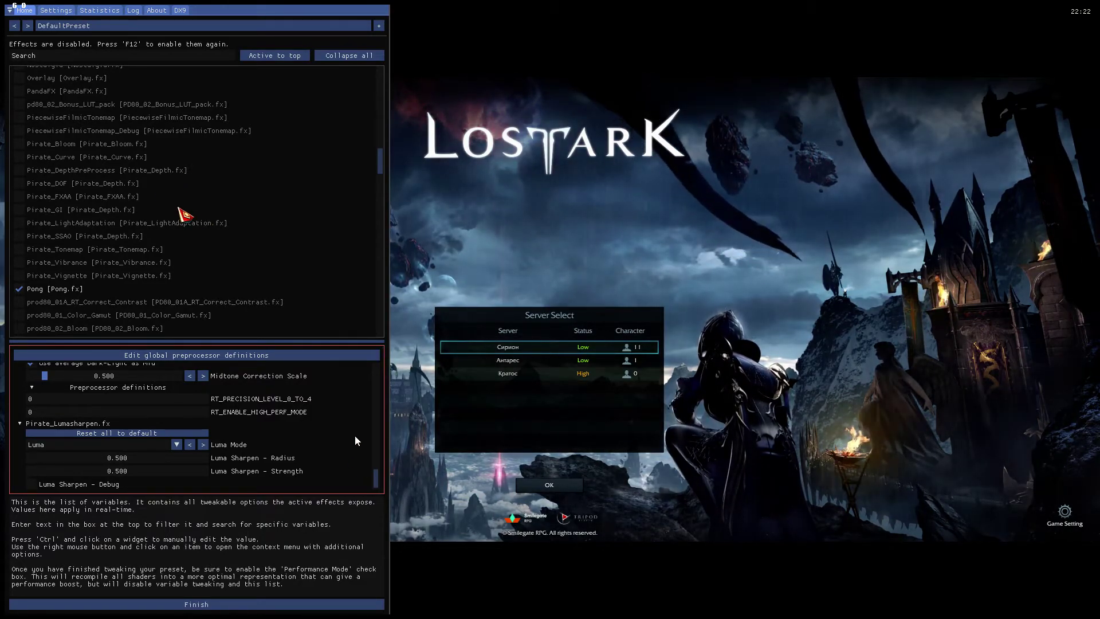
{"action": "scroll", "coordinate": [355, 435], "scroll_direction": "up", "scroll_amount": 10}
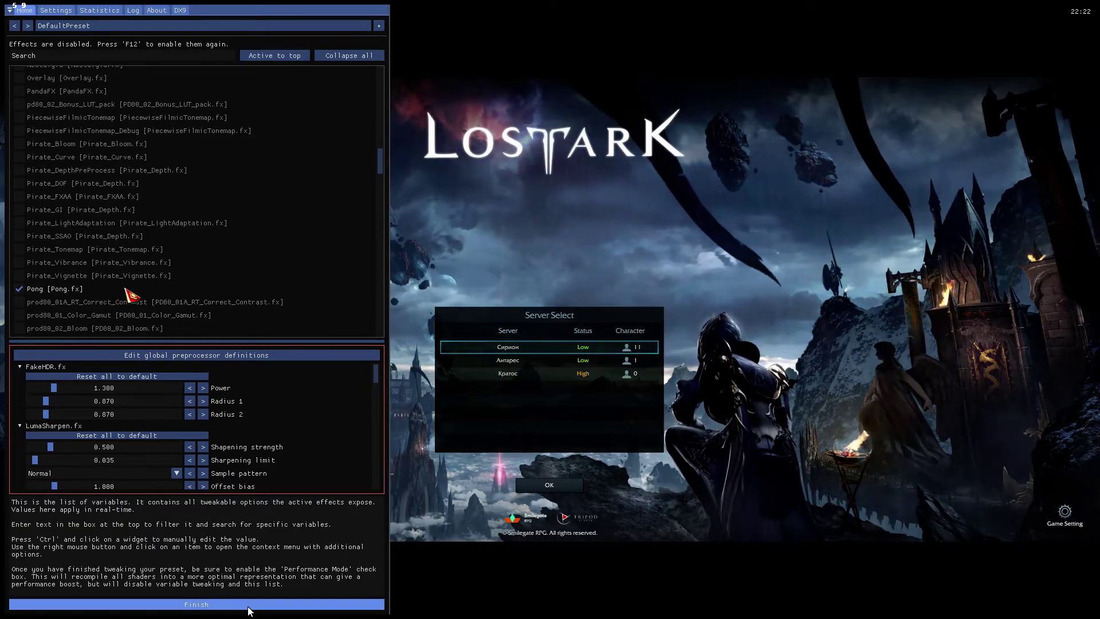
{"action": "left_click", "coordinate": [250, 606]}
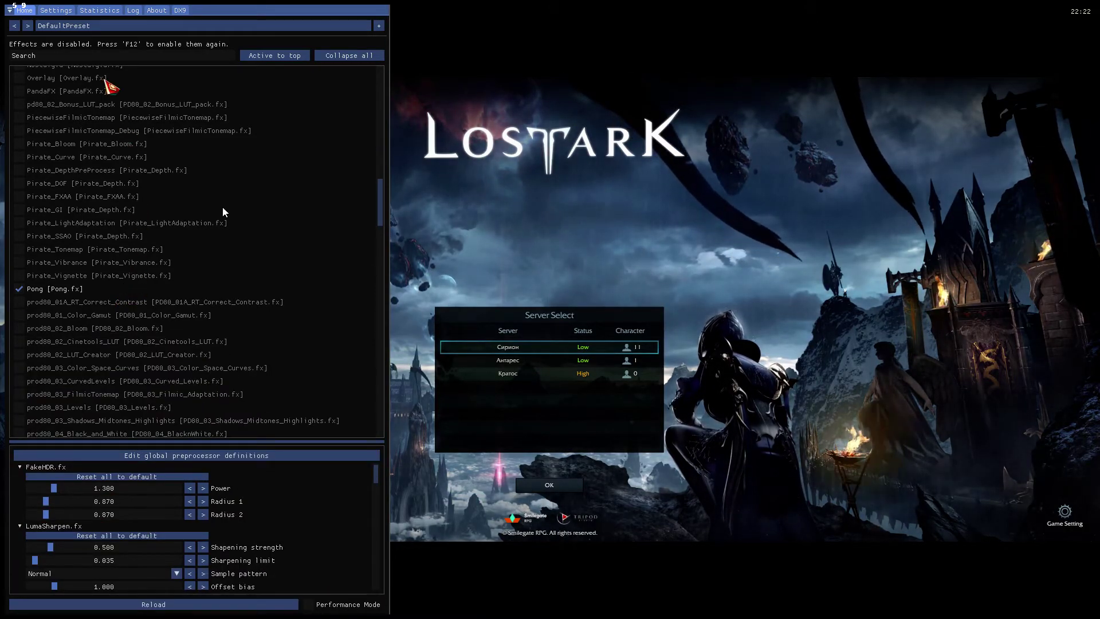
{"action": "scroll", "coordinate": [219, 270], "scroll_direction": "down", "scroll_amount": 4}
{"action": "scroll", "coordinate": [214, 273], "scroll_direction": "up", "scroll_amount": 10}
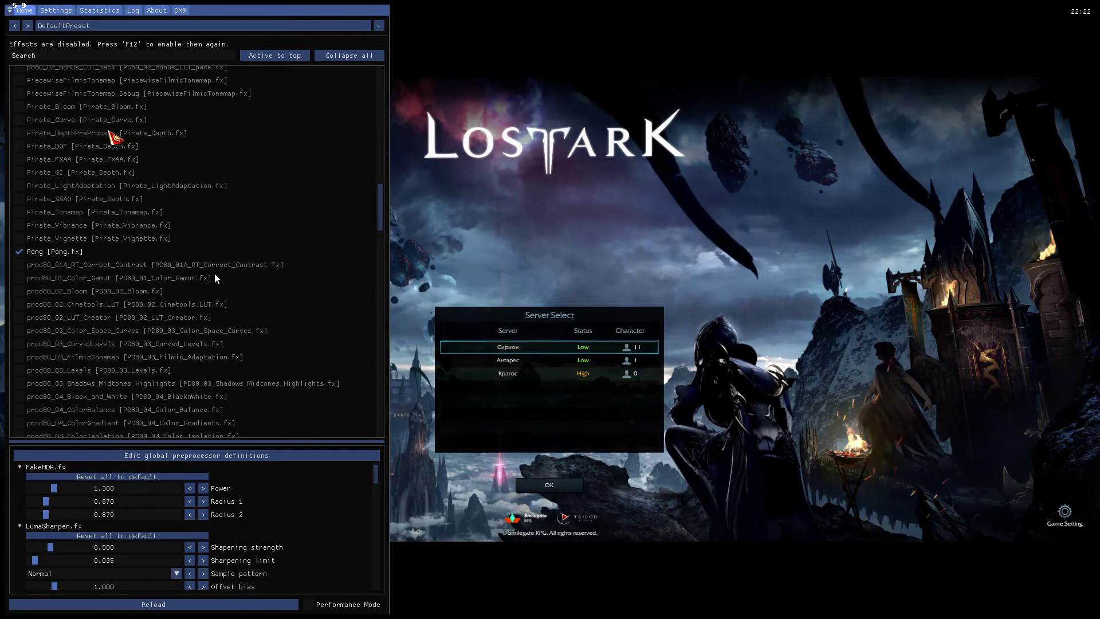
{"action": "scroll", "coordinate": [133, 150], "scroll_direction": "up", "scroll_amount": 10}
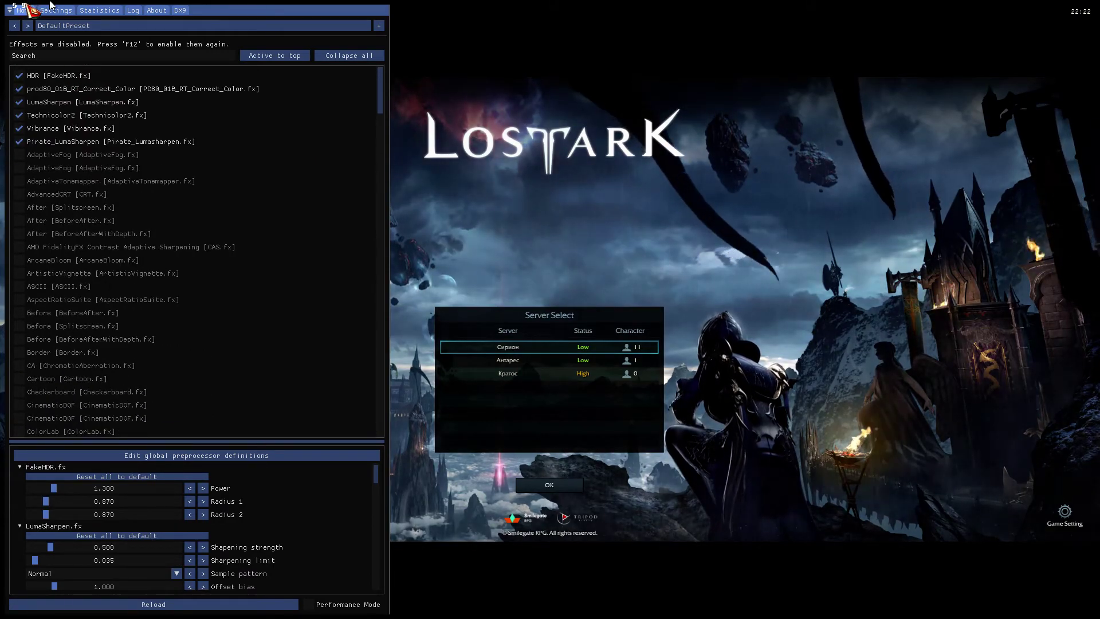
- Open the general settings and select the effect toggle shortcut for editing
{"action": "left_click", "coordinate": [53, 14]}
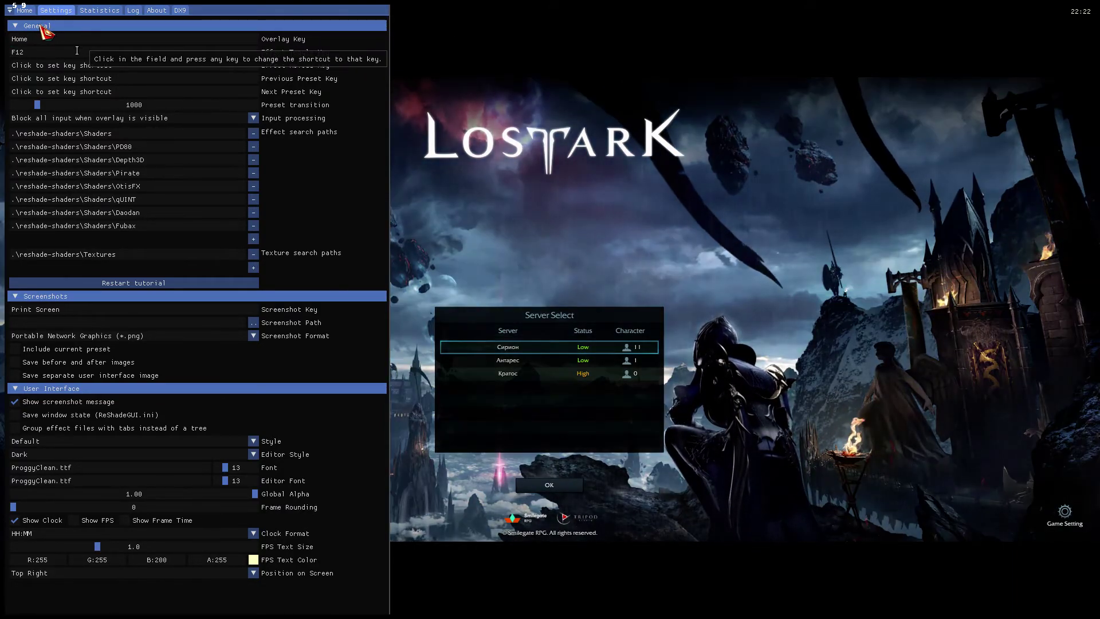
{"action": "left_click", "coordinate": [206, 52]}
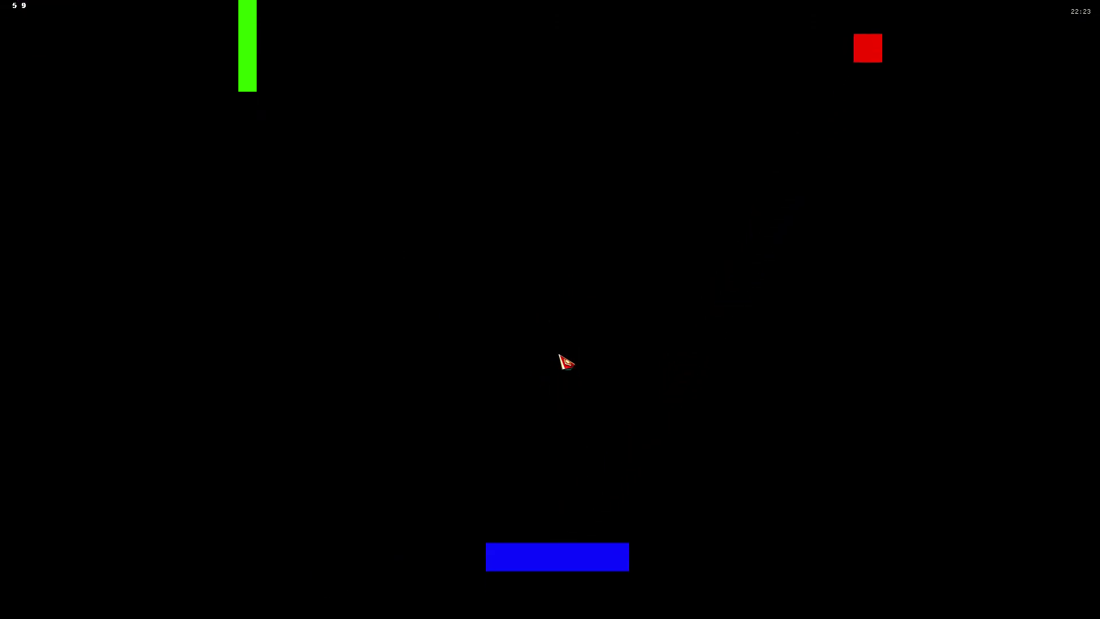
- Reopen the overlay and disable the Pong effect, checking the game image with the overlay hidden before showing it again
{"action": "key", "text": "Home"}
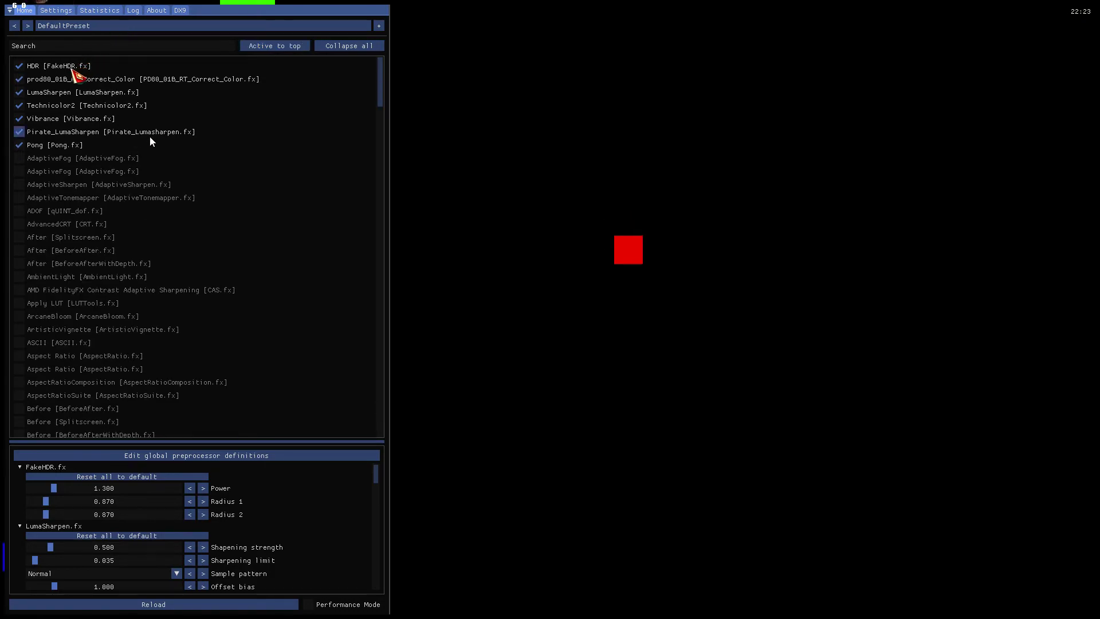
{"action": "left_click", "coordinate": [47, 146]}
{"action": "left_click", "coordinate": [47, 146]}
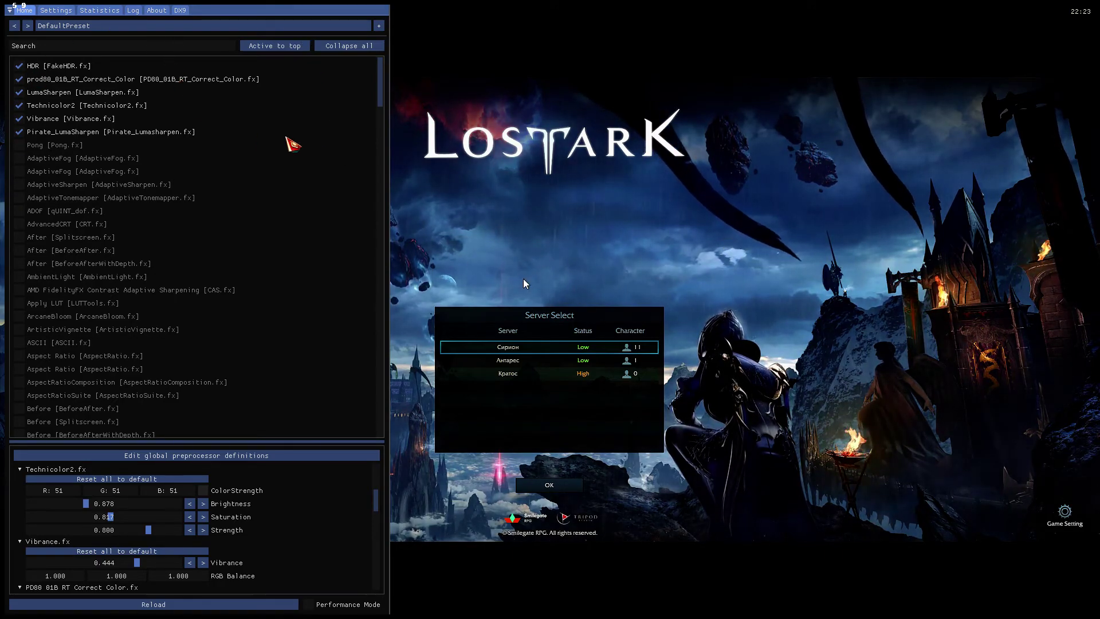
{"action": "key", "text": "Home"}
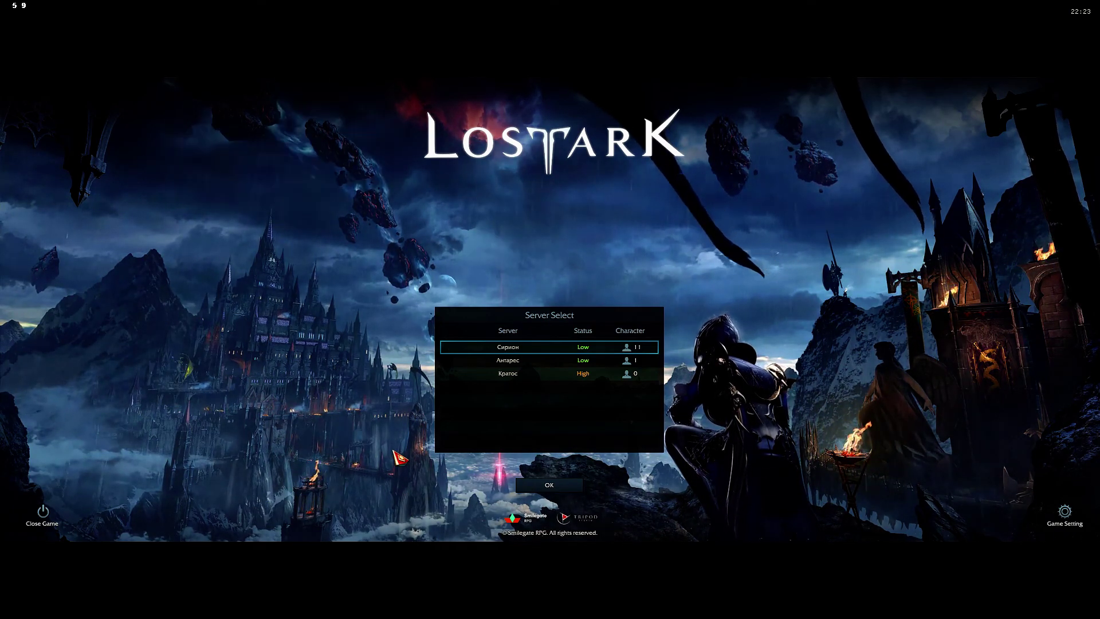
{"action": "key", "text": "Home"}
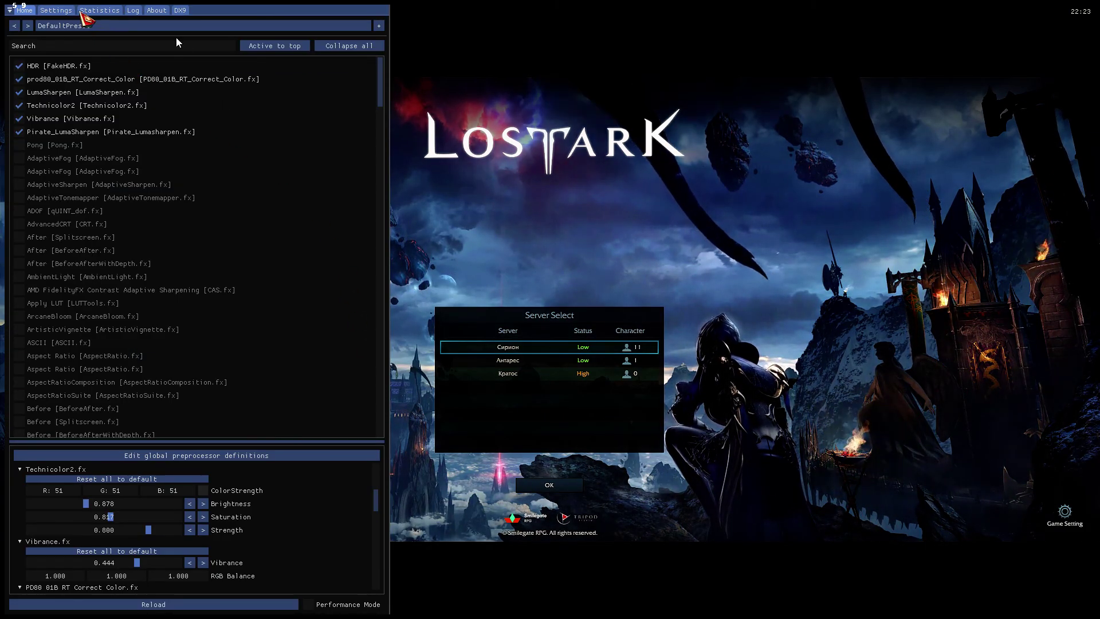